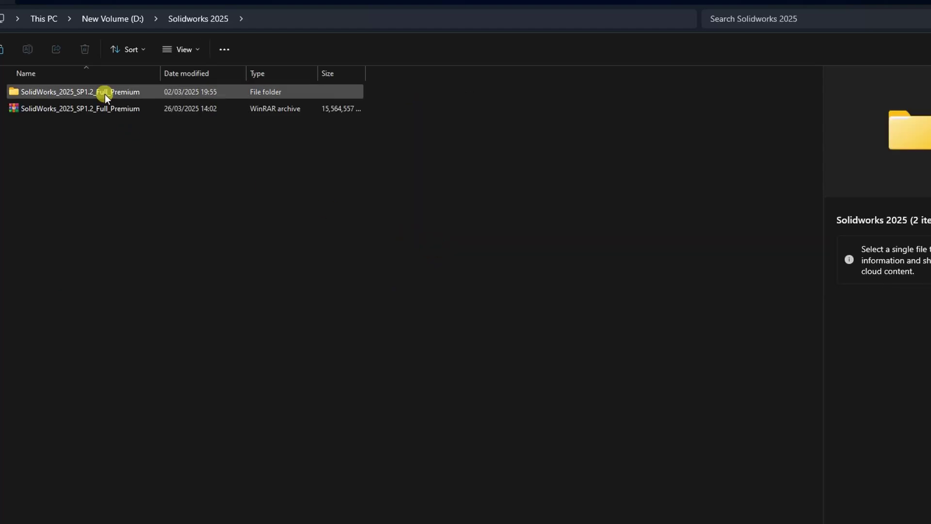
# - Open the SolidWorks_2025_SP1.2_Full_Premium folder and its Crack folder in File Explorer
pyautogui.click(105, 94)
pyautogui.doubleClick(104, 94)
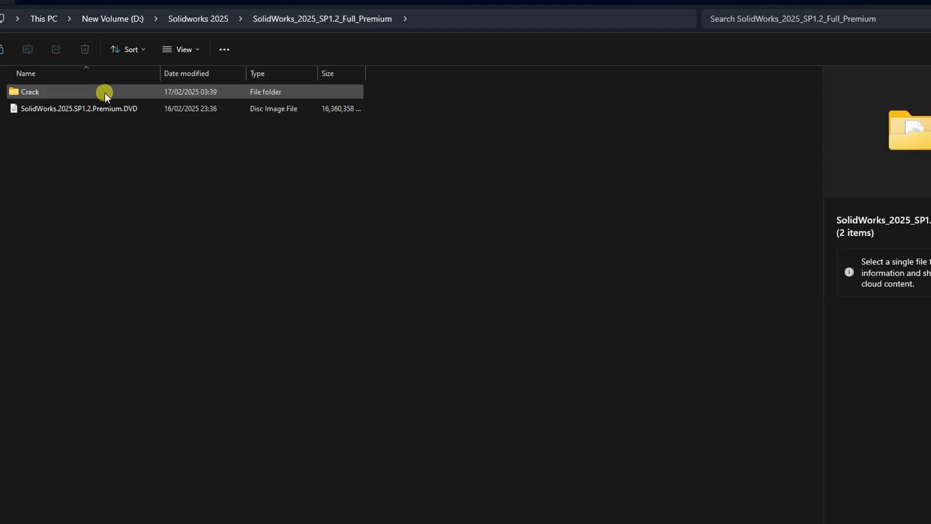
pyautogui.doubleClick(105, 93)
pyautogui.click(63, 107)
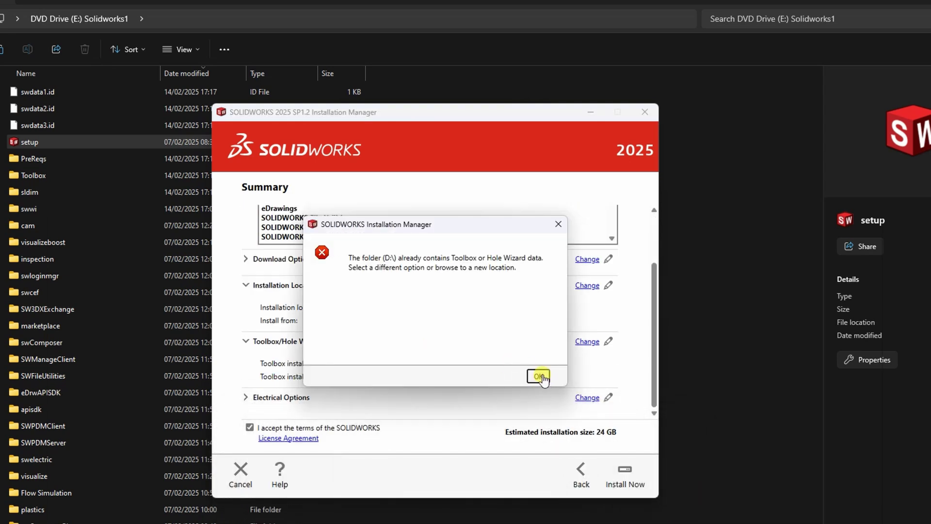
# - Set Toolbox/Hole Wizard Options to use the existing Toolbox at D:\ and return to the summary
pyautogui.click(538, 376)
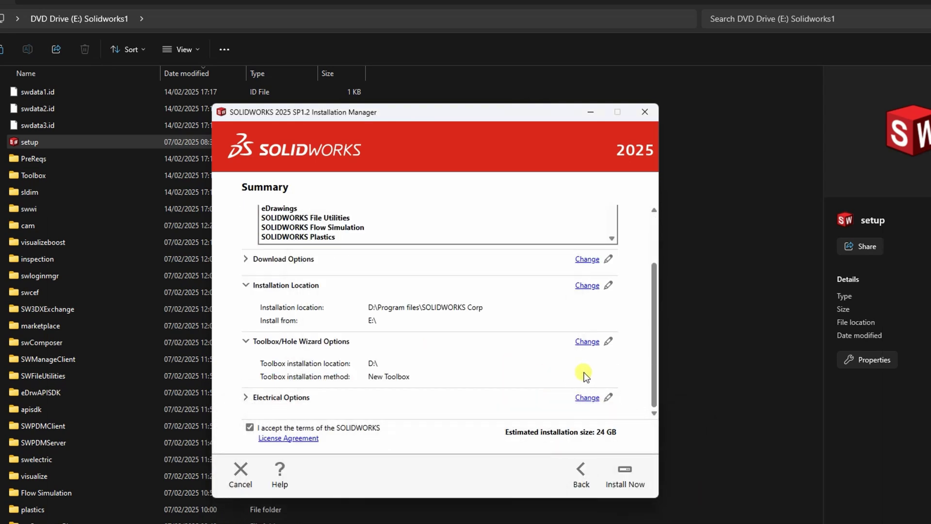
pyautogui.click(587, 341)
pyautogui.click(248, 271)
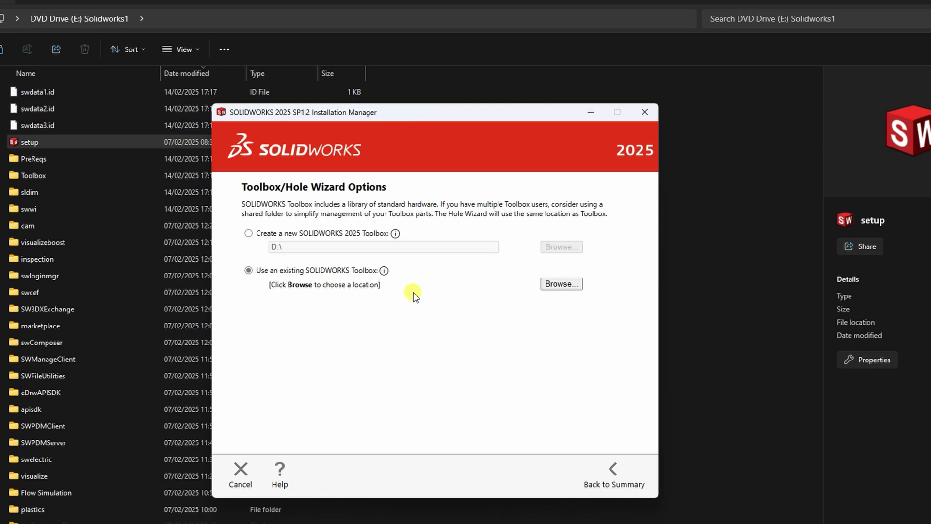
pyautogui.click(561, 284)
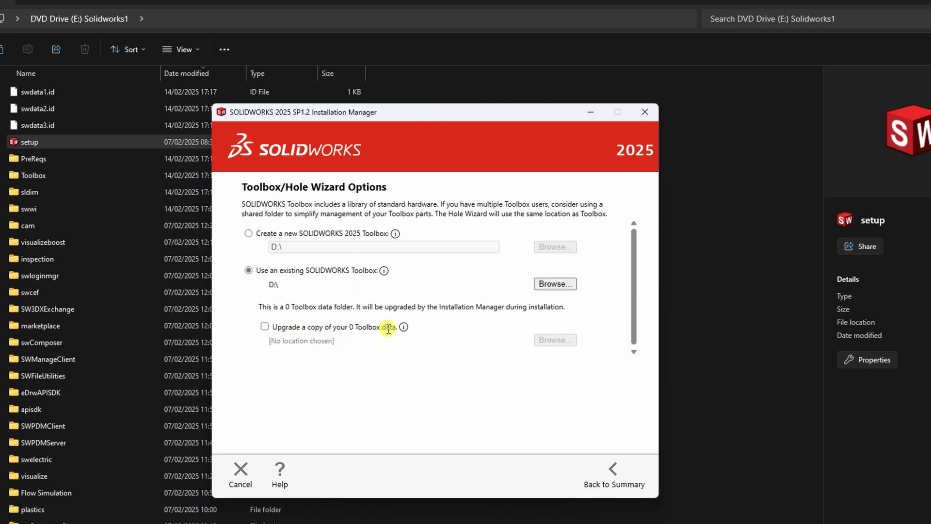
pyautogui.click(611, 473)
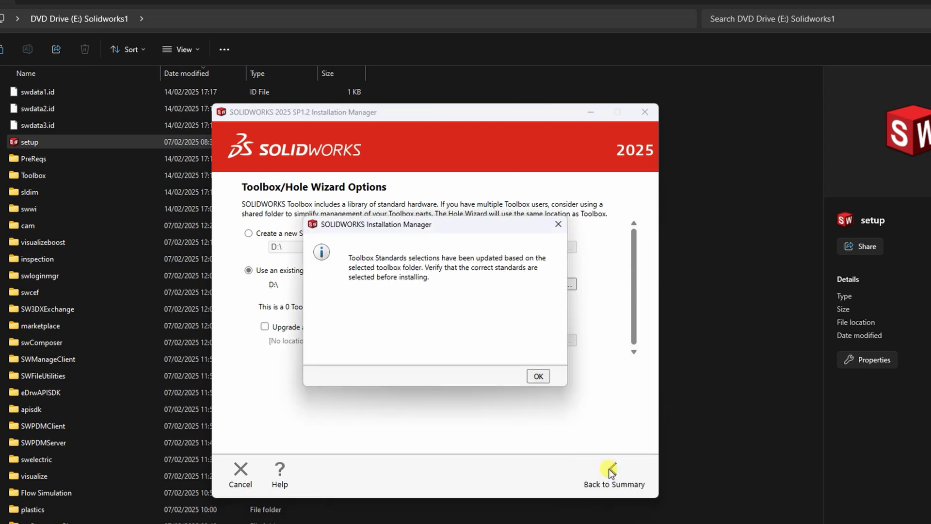
# - Acknowledge the Toolbox standards notice, start the installation and accept the license server port
pyautogui.click(537, 377)
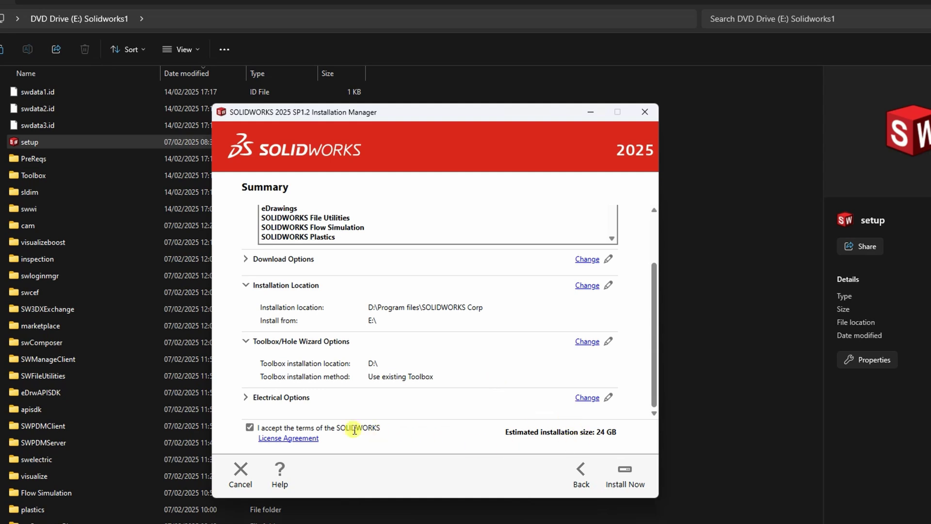
pyautogui.click(620, 473)
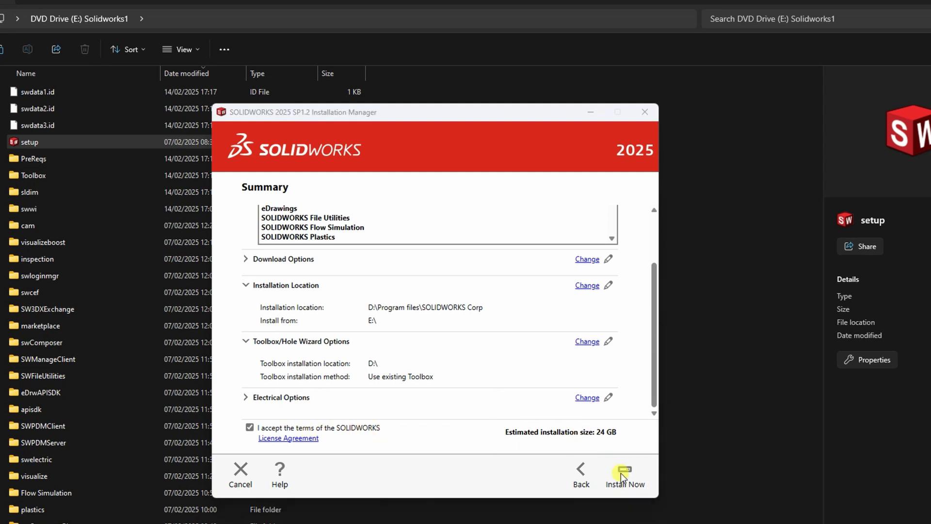
pyautogui.click(420, 369)
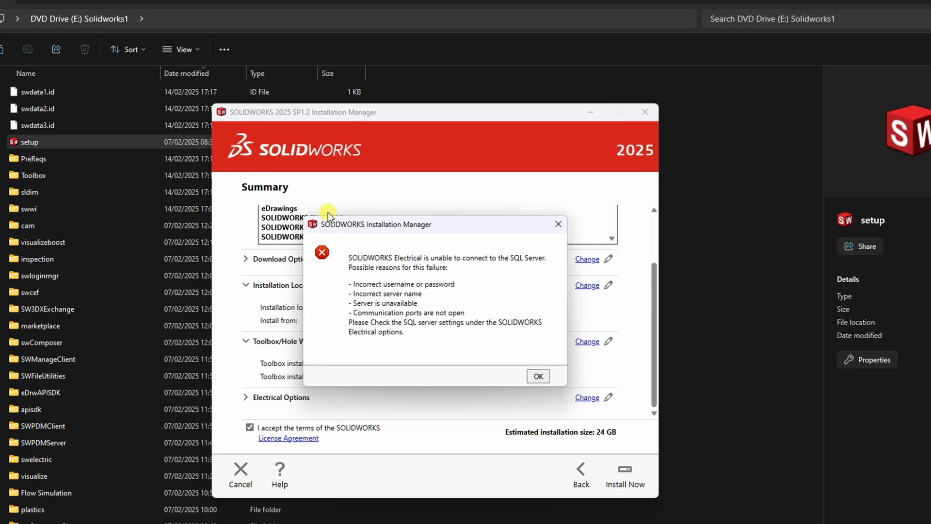
# - Set Electrical Options to SQL server WORKSTATION\MSSQLSERVER01 with Windows Authentication
pyautogui.click(538, 375)
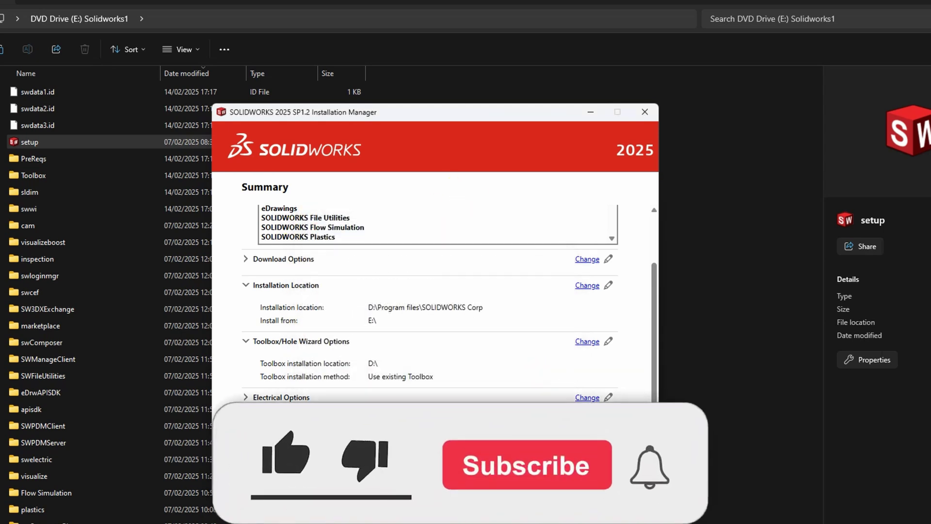
pyautogui.click(589, 397)
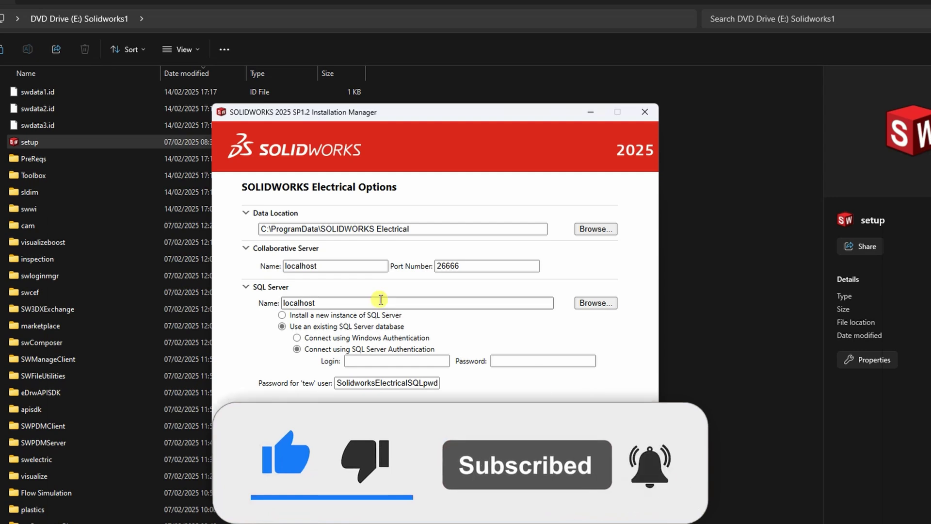
pyautogui.click(588, 304)
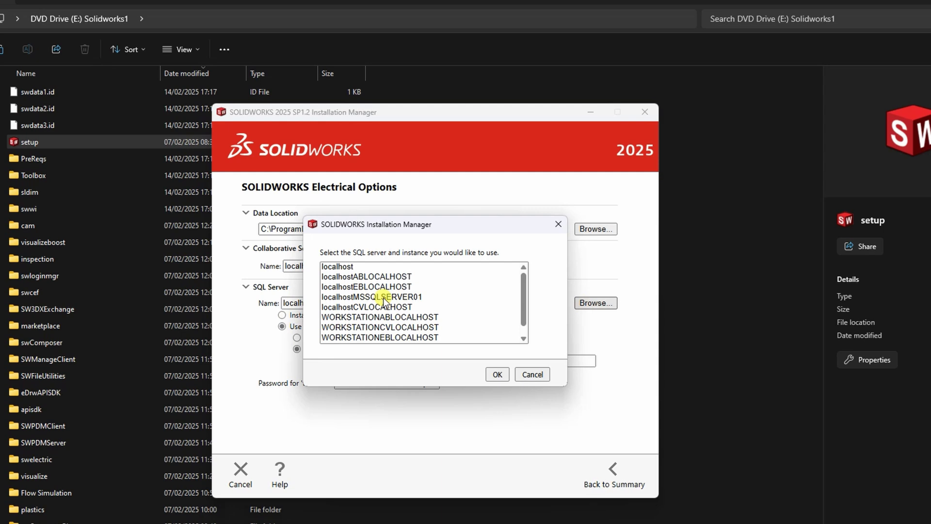
pyautogui.scroll(-1, 385, 301)
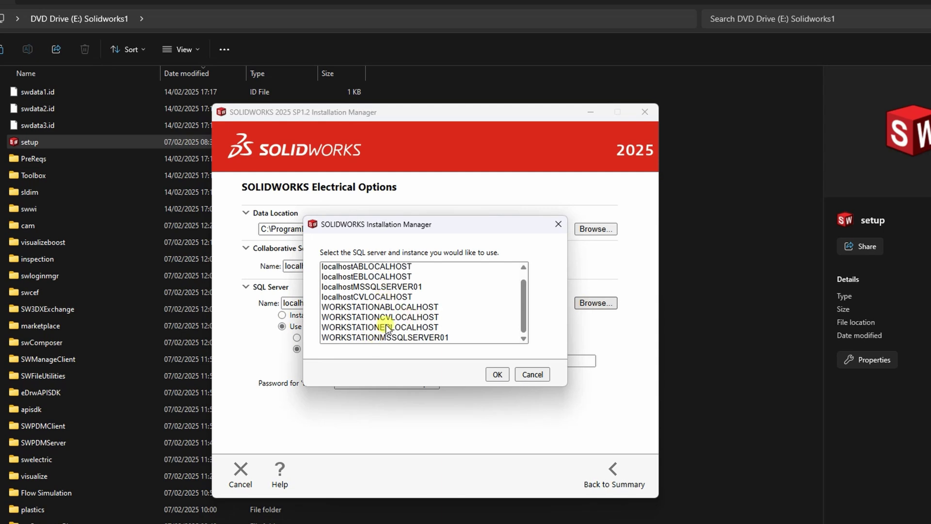
pyautogui.scroll(1, 402, 315)
pyautogui.scroll(-1, 417, 325)
pyautogui.click(417, 337)
pyautogui.click(497, 373)
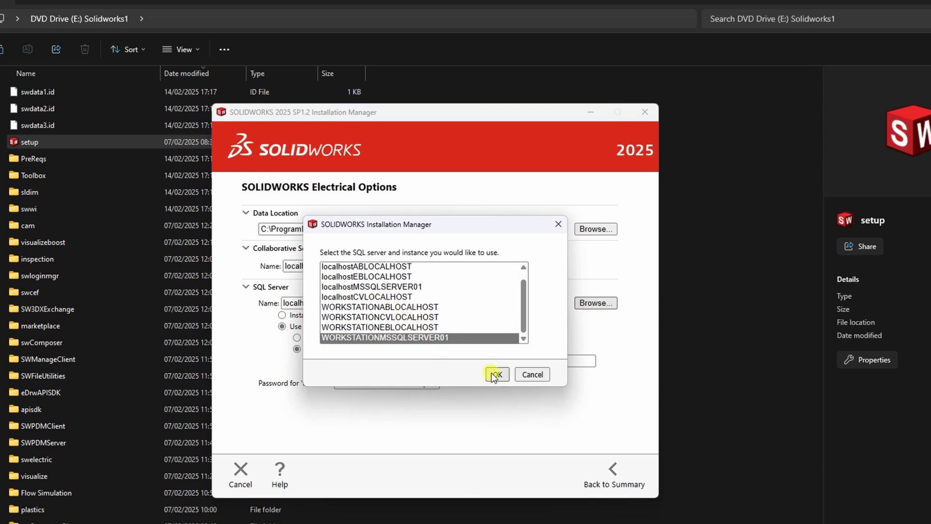
pyautogui.click(297, 338)
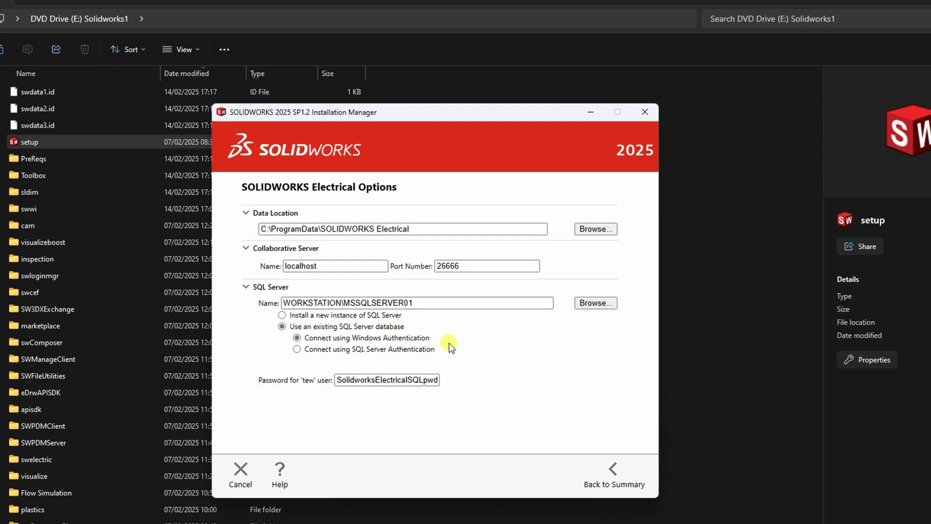
pyautogui.click(614, 473)
# - Start the installation, accepting the license port setting and the missing Excel warning
pyautogui.scroll(-3, 520, 354)
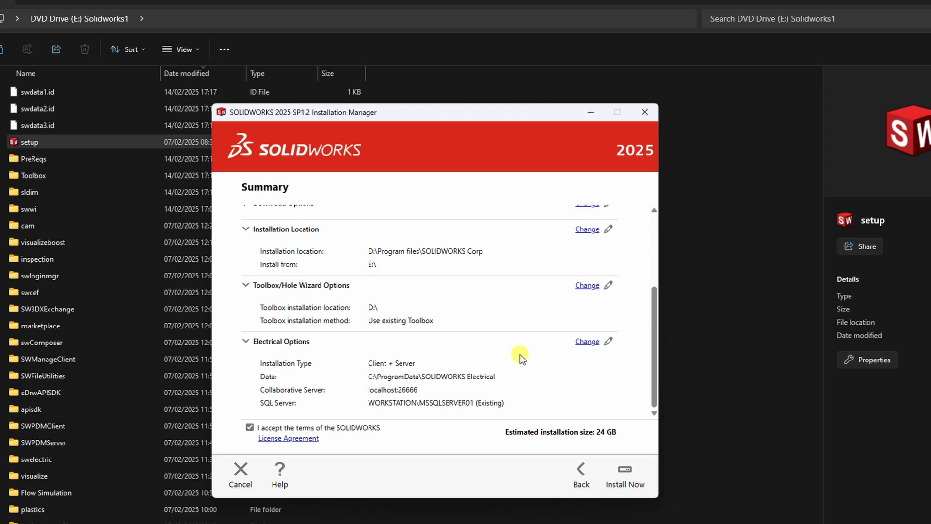
pyautogui.click(625, 472)
pyautogui.click(415, 372)
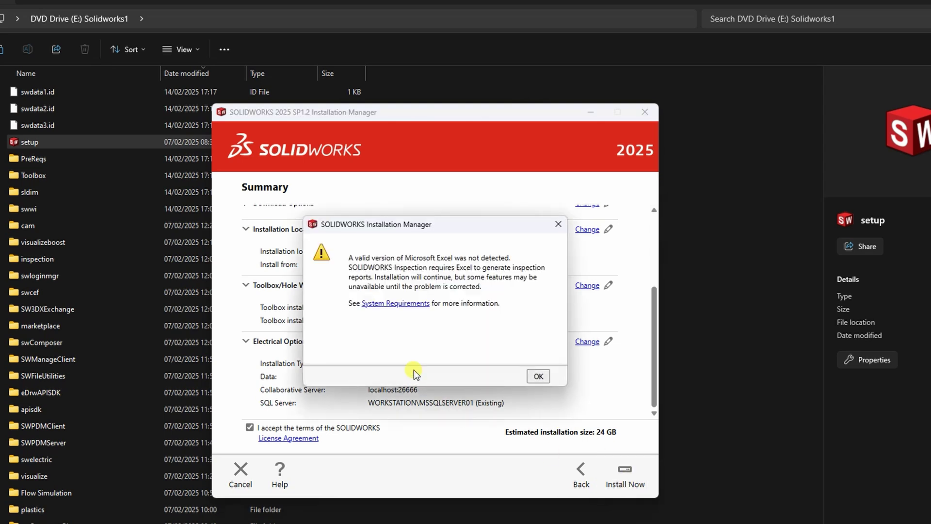
pyautogui.click(536, 374)
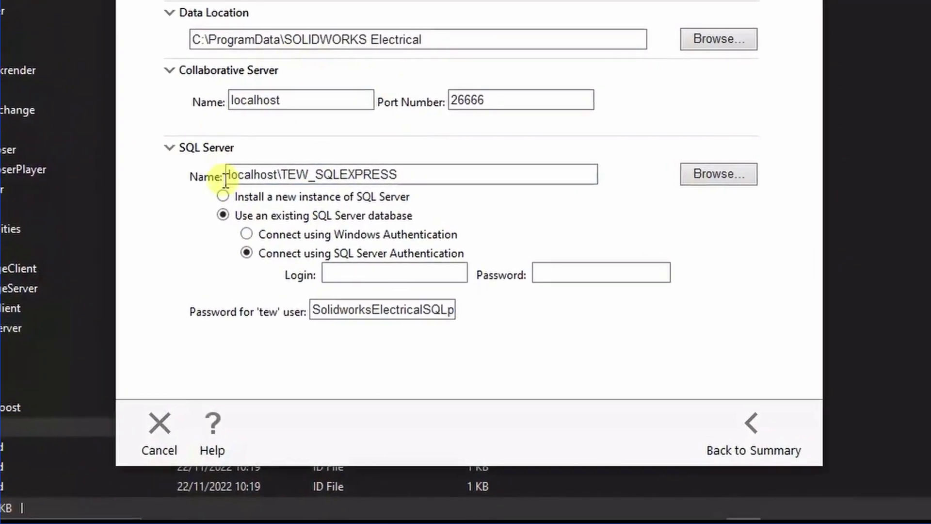
# - Switch Electrical Options to a new SQL Server instance and edit the Collaborative Server name and Data Location
pyautogui.click(217, 198)
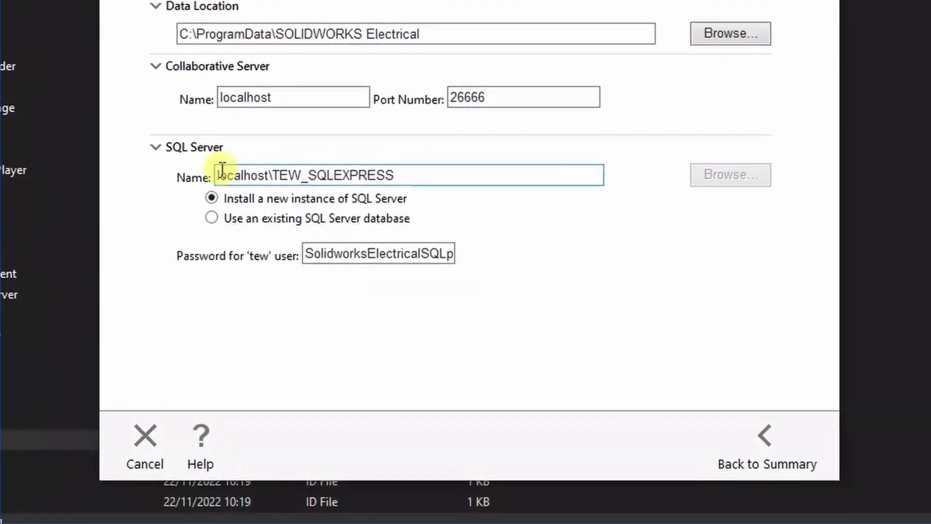
pyautogui.write('ab')
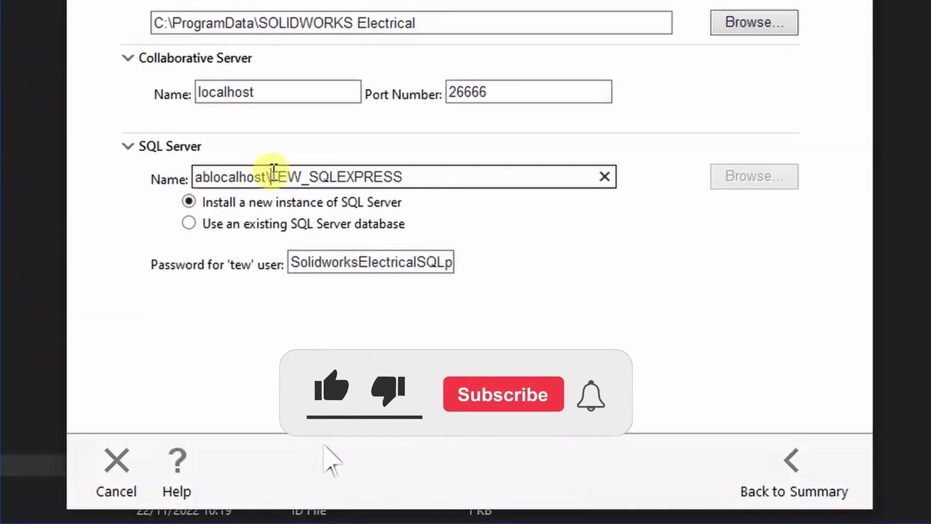
pyautogui.write('ab')
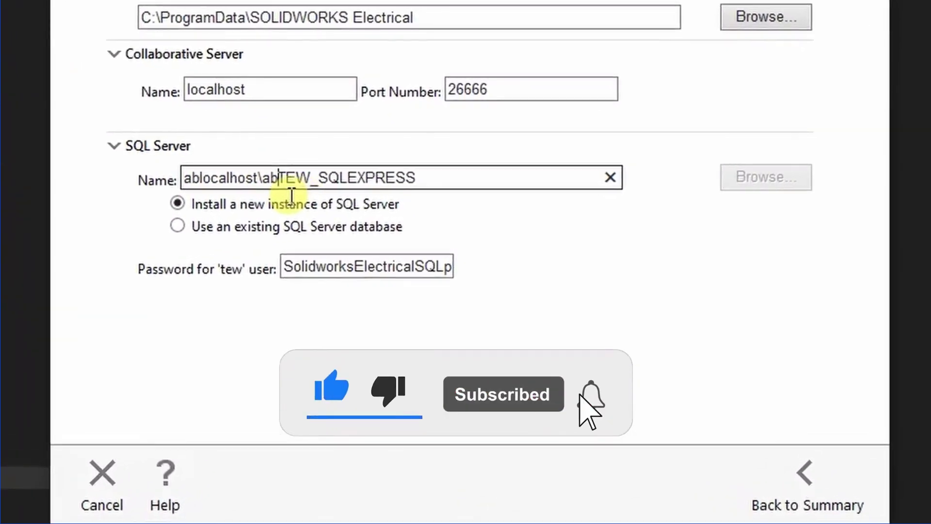
pyautogui.click(178, 87)
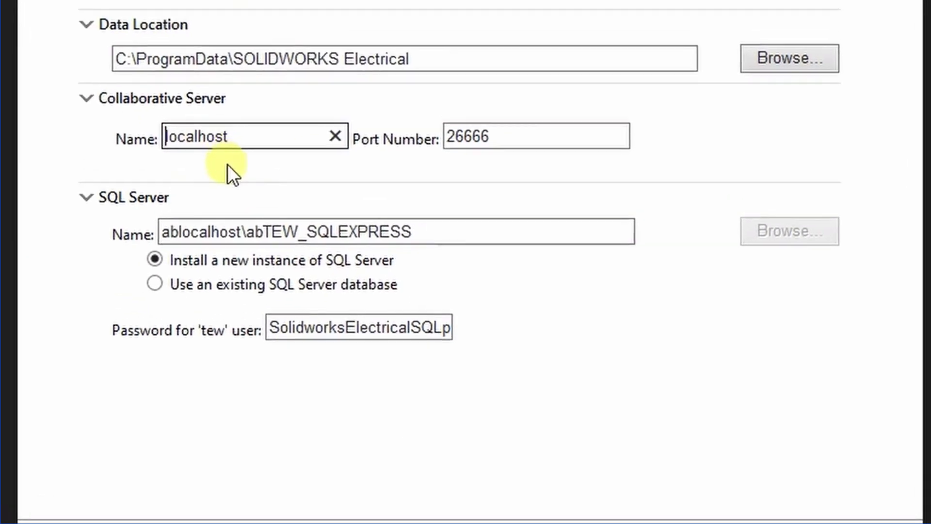
pyautogui.write('ab')
pyautogui.click(228, 86)
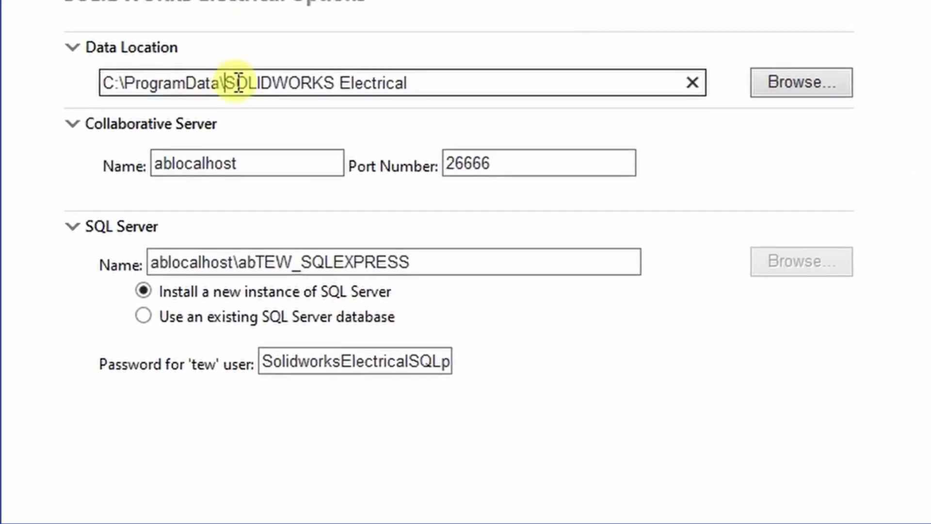
pyautogui.write('ab')
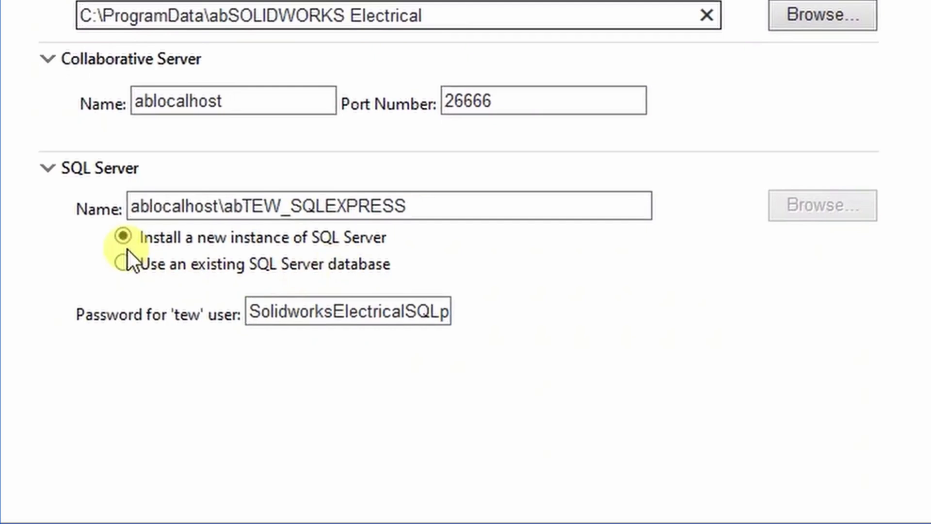
pyautogui.hotkey('ctrl', 'a')
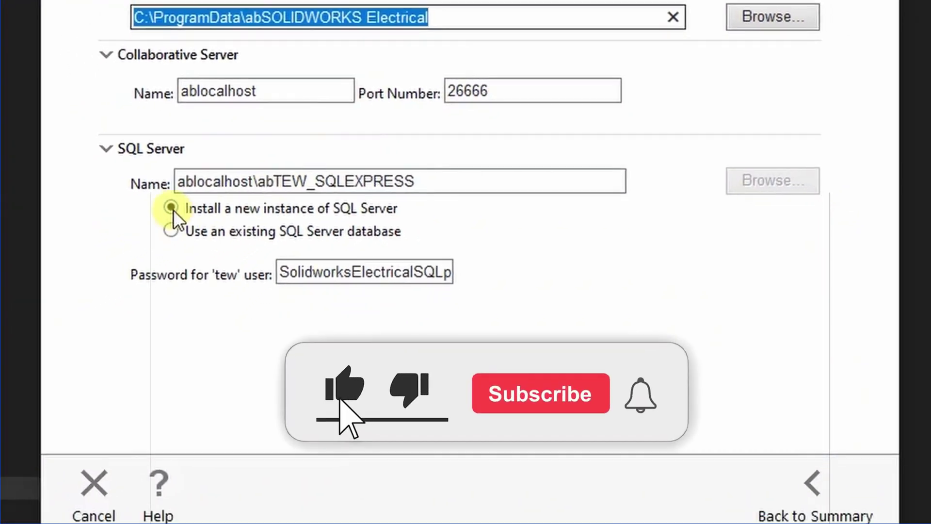
# - Start installing the selected products with the 25734@localhost license server
pyautogui.click(820, 507)
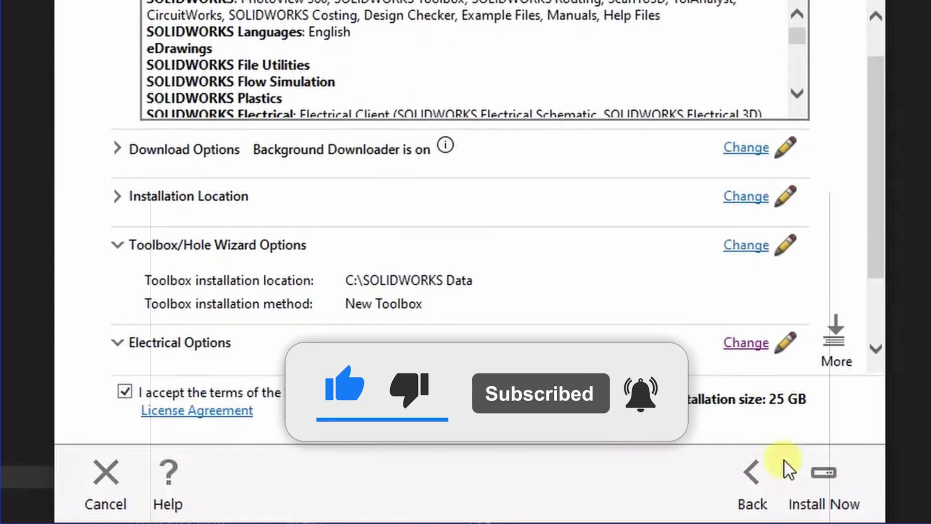
pyautogui.click(811, 503)
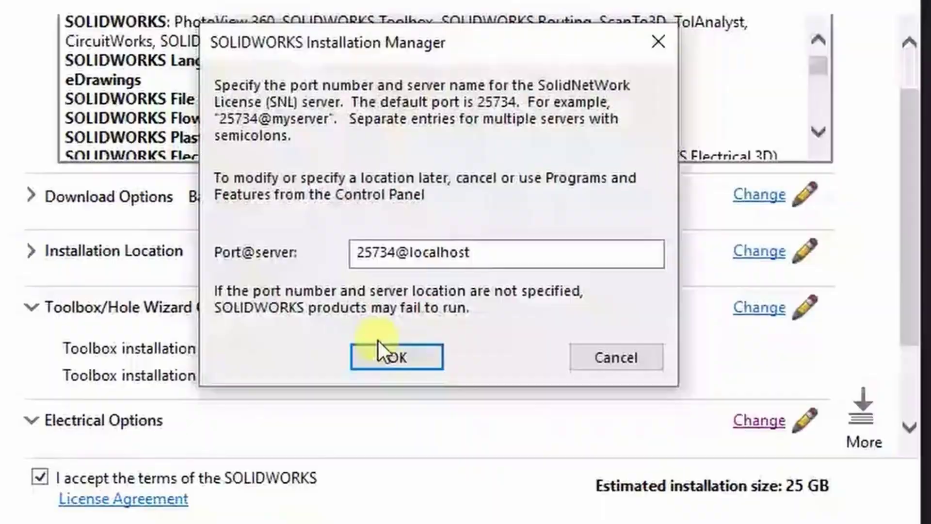
pyautogui.click(432, 299)
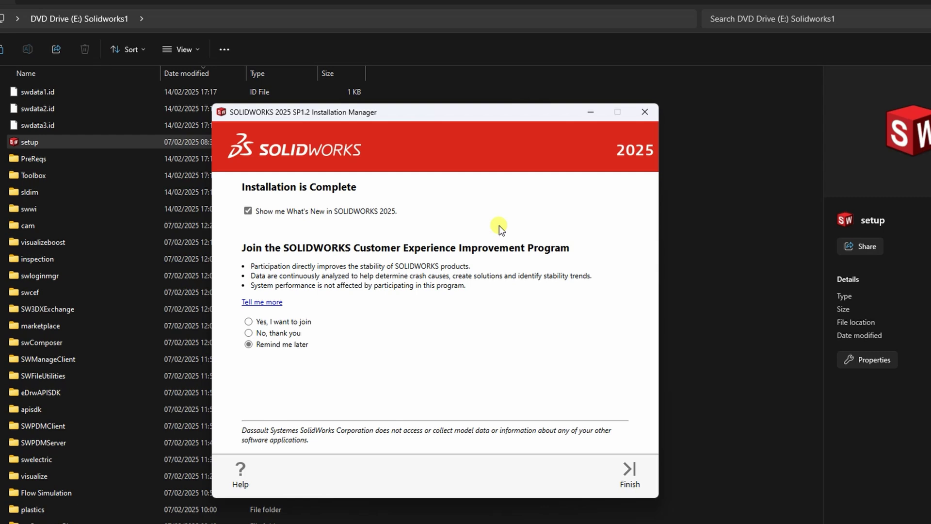
# - Decline the Customer Experience Improvement Program and finish the completed installation
pyautogui.click(248, 333)
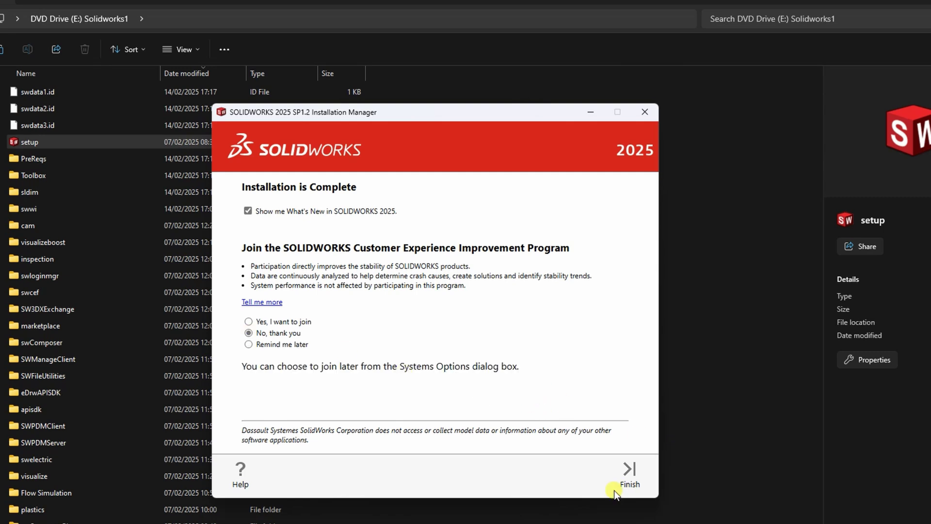
pyautogui.click(630, 477)
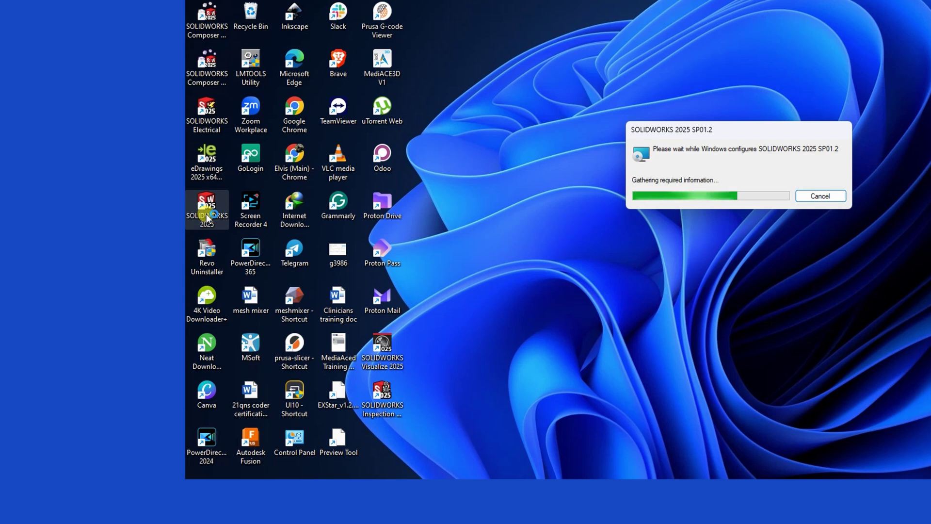
# - Run Troubleshoot compatibility from the SOLIDWORKS 2025 desktop shortcut's extended options
pyautogui.rightClick(217, 213)
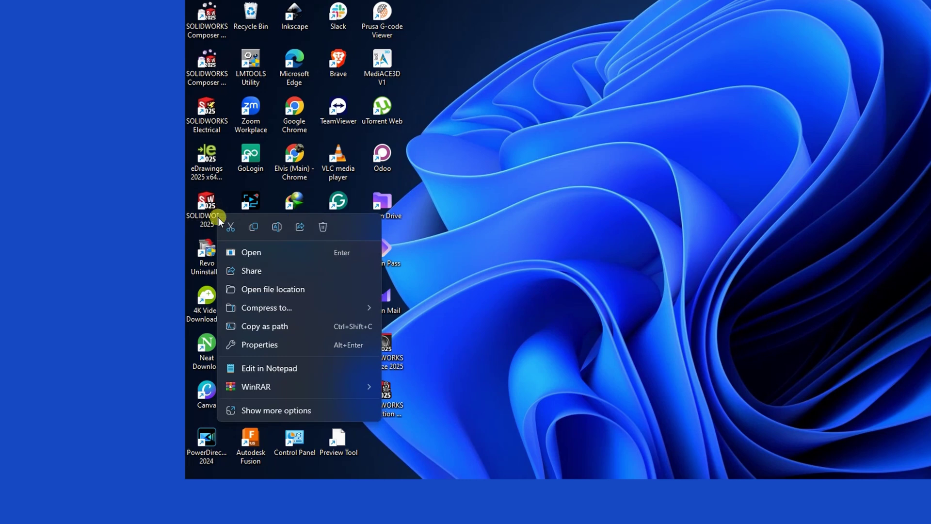
pyautogui.click(287, 410)
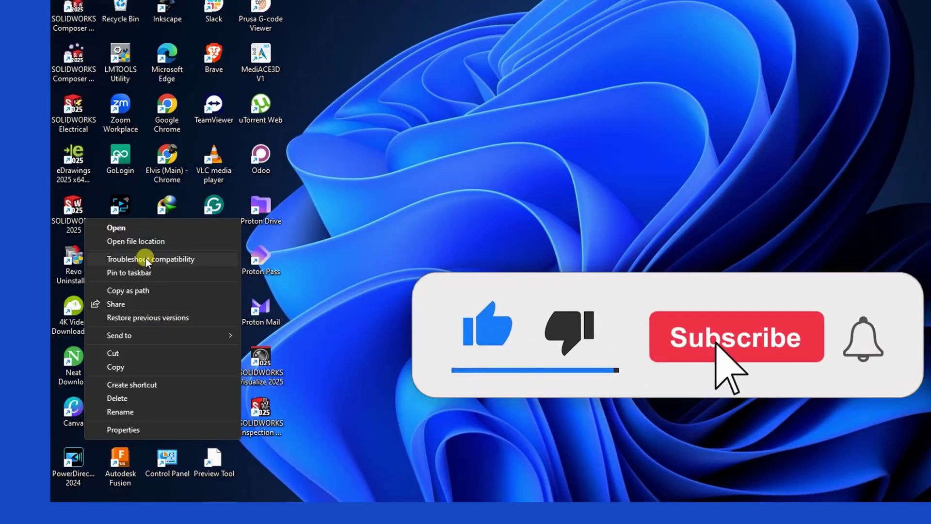
pyautogui.click(274, 251)
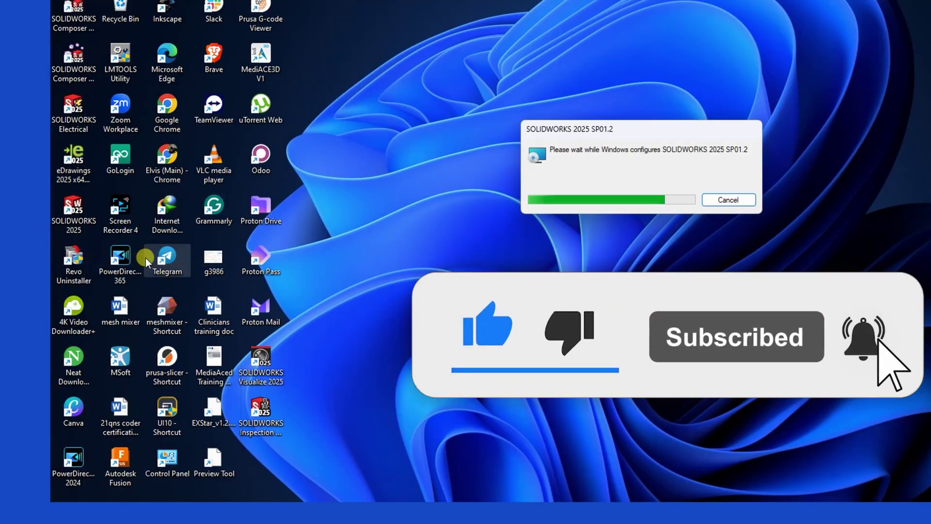
# - Consent to the compatibility diagnostics and ask for applications beyond the listed ones
pyautogui.click(469, 178)
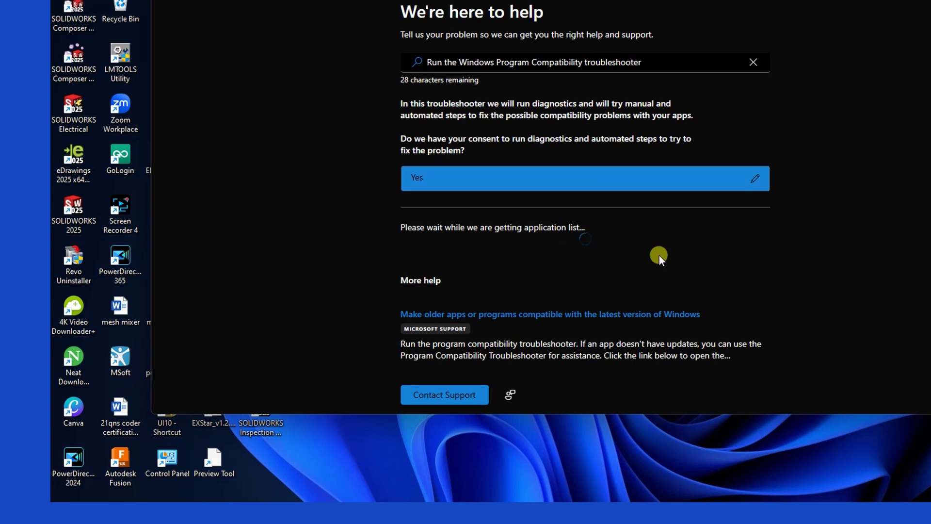
pyautogui.scroll(-3, 658, 254)
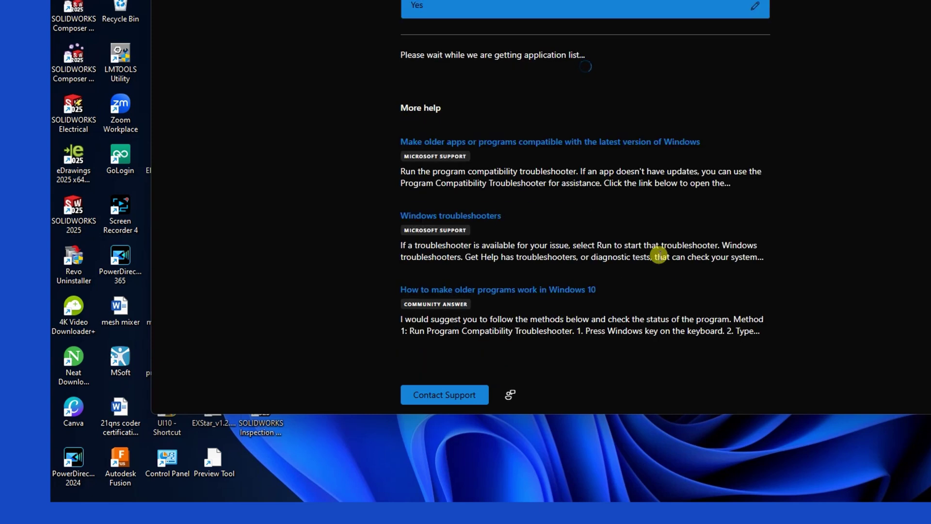
pyautogui.scroll(3, 659, 255)
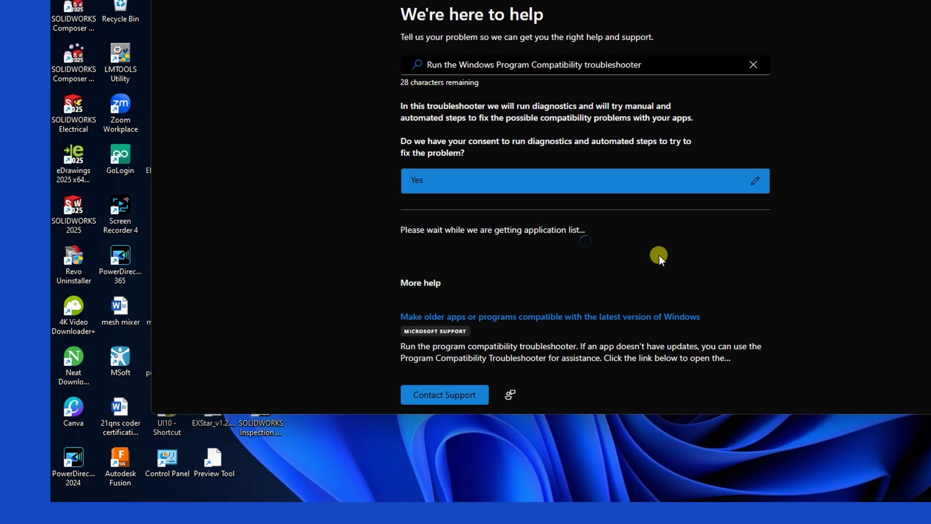
pyautogui.scroll(-2, 659, 255)
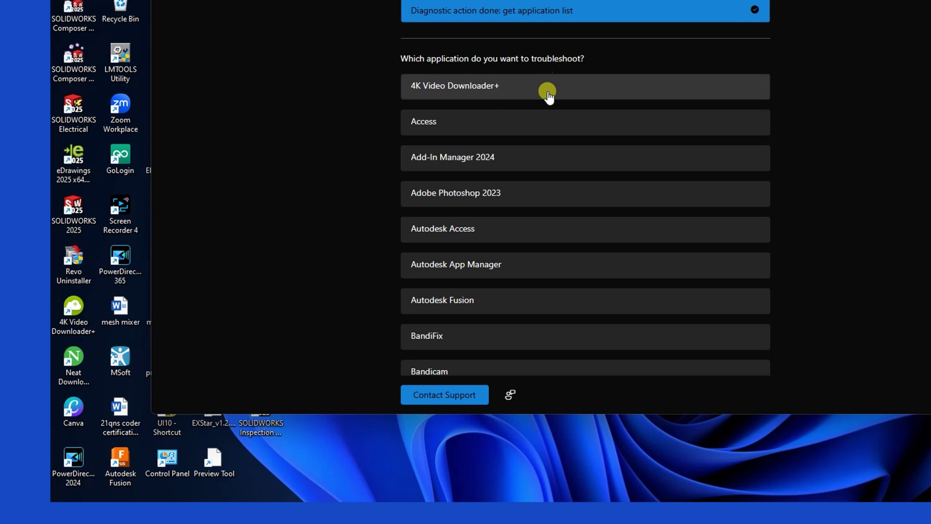
pyautogui.scroll(-5, 533, 219)
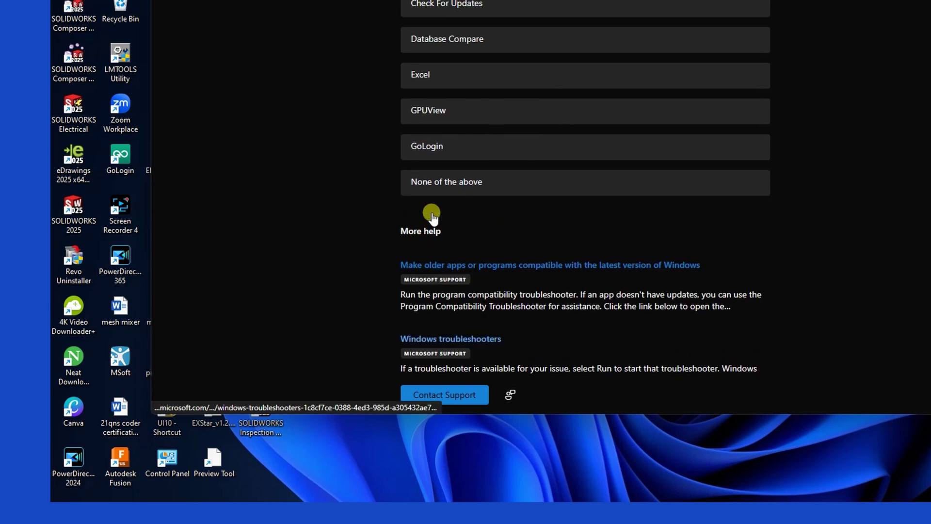
pyautogui.click(442, 183)
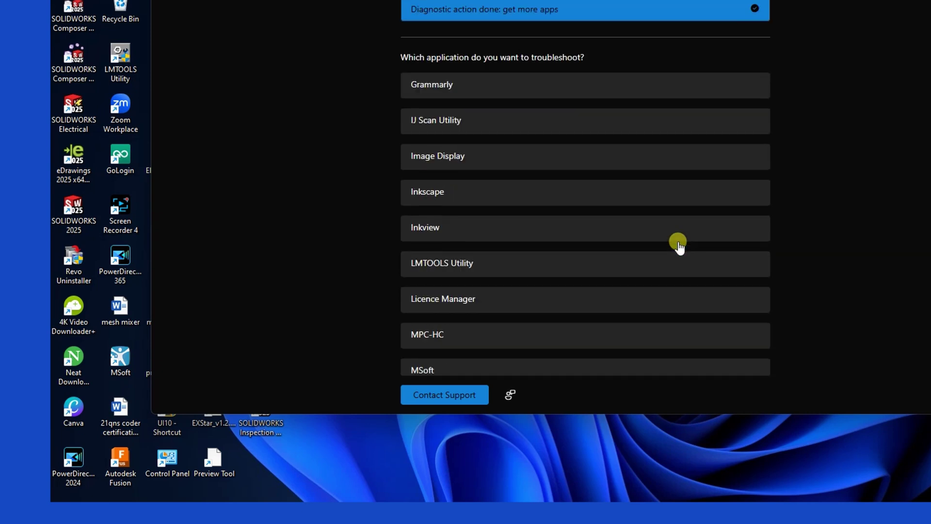
# - Pick SOLIDWORKS 2025, report none of the listed problems, and apply recommended settings
pyautogui.scroll(-5, 461, 171)
pyautogui.click(461, 171)
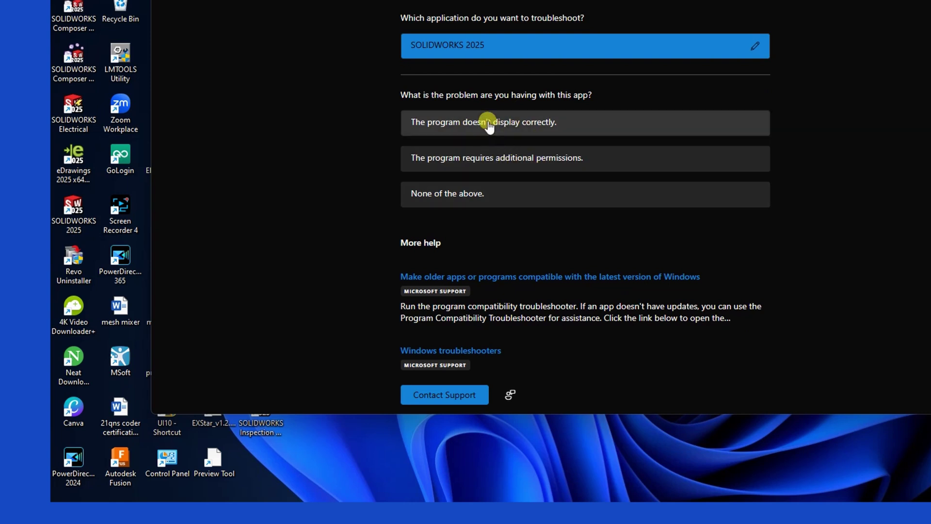
pyautogui.click(488, 199)
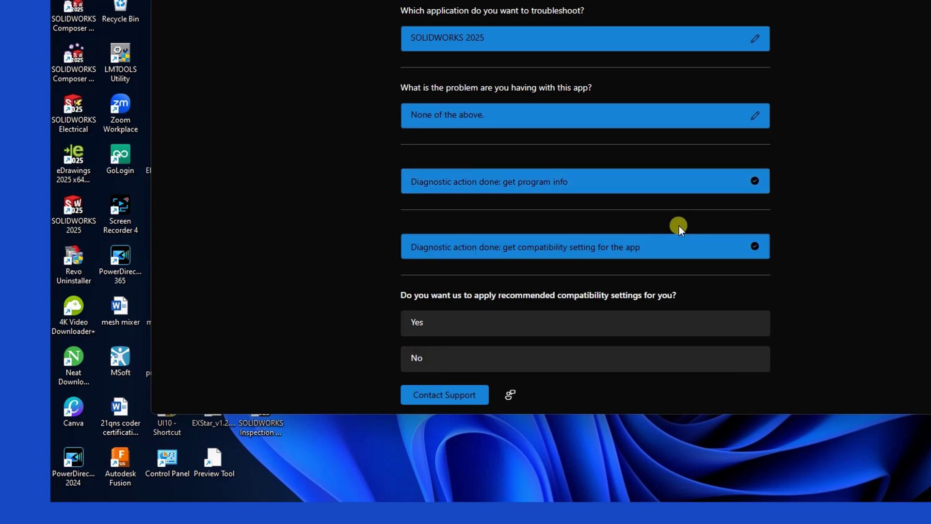
pyautogui.click(606, 322)
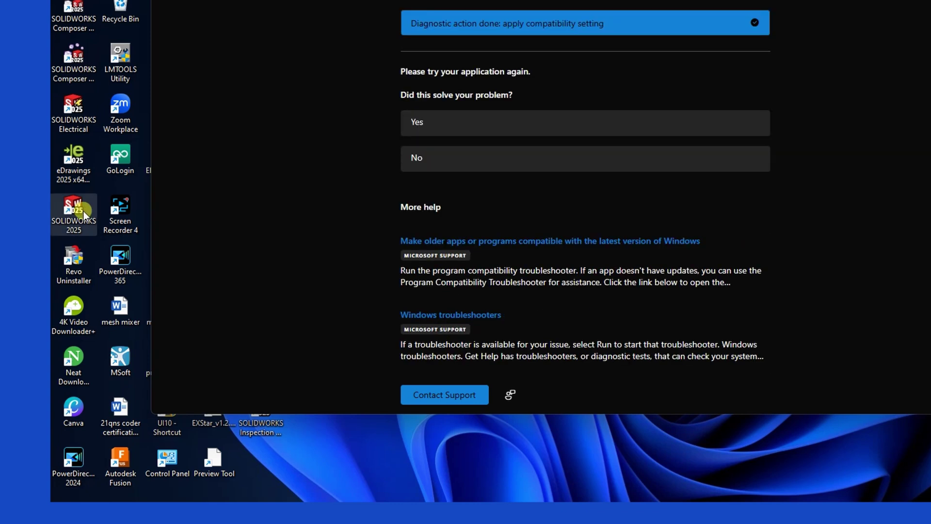
# - Launch SOLIDWORKS 2025, dismiss the license error, and open Task Manager's Details view
pyautogui.doubleClick(84, 214)
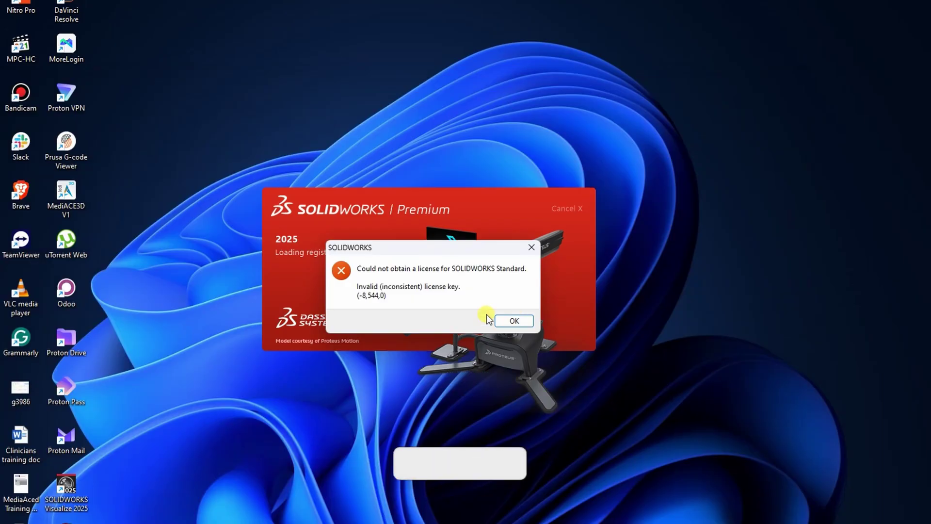
pyautogui.click(514, 320)
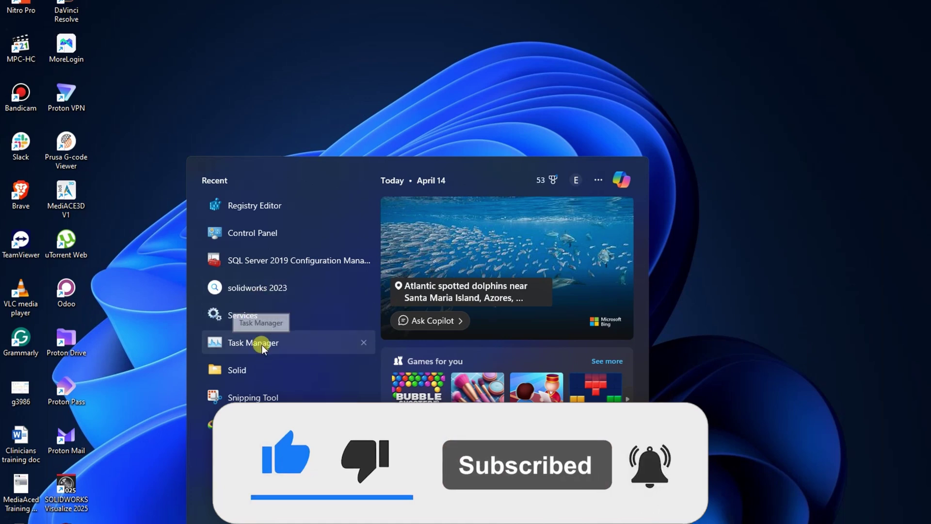
pyautogui.click(262, 343)
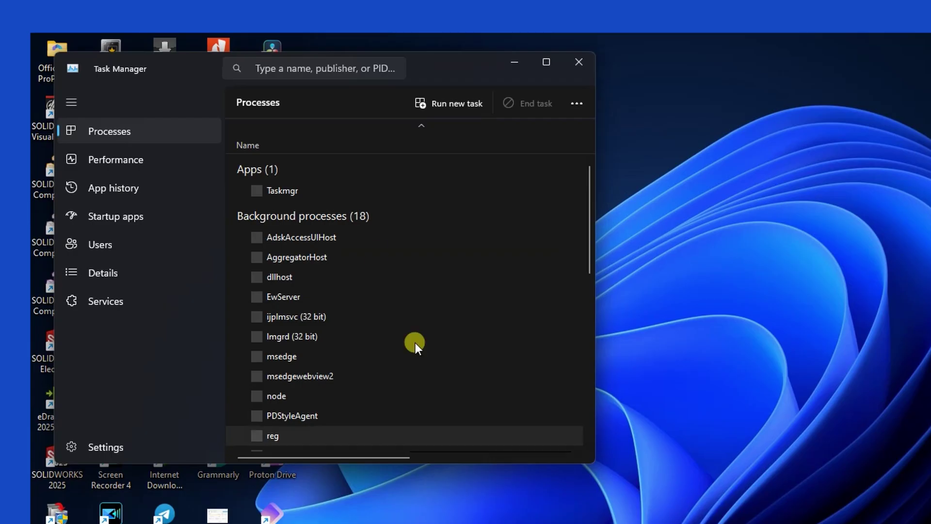
pyautogui.click(132, 274)
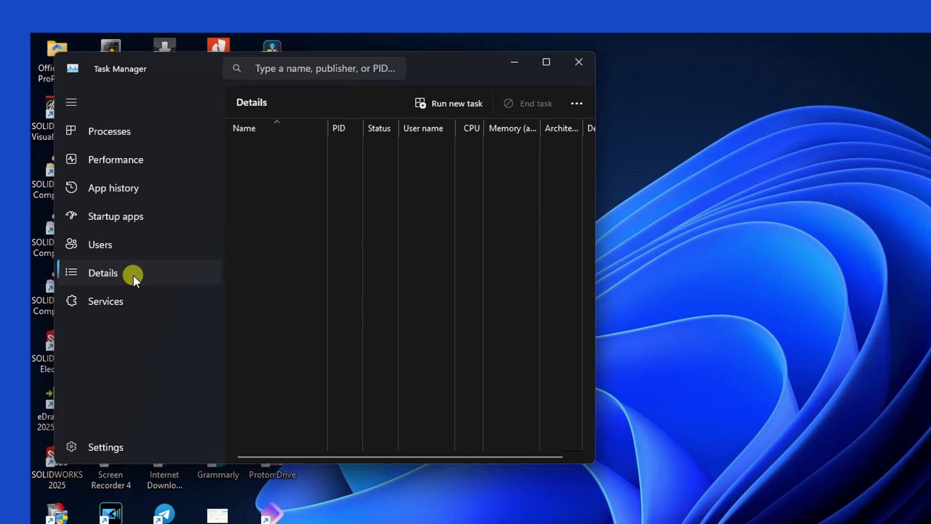
pyautogui.moveTo(490, 66); pyautogui.dragTo(293, 6)
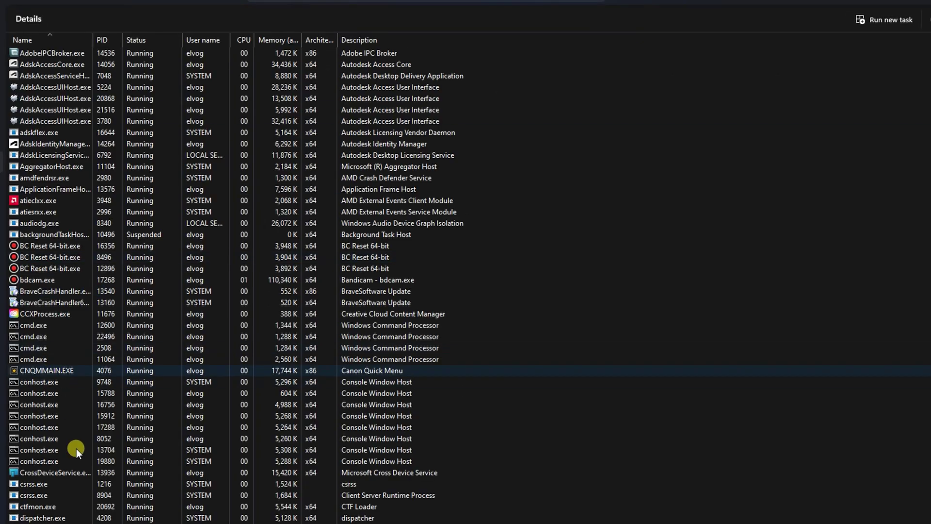
# - End one sldworks_fs.exe process and bring up the options for the remaining sldworks_fs.exe
pyautogui.scroll(-20, 85, 465)
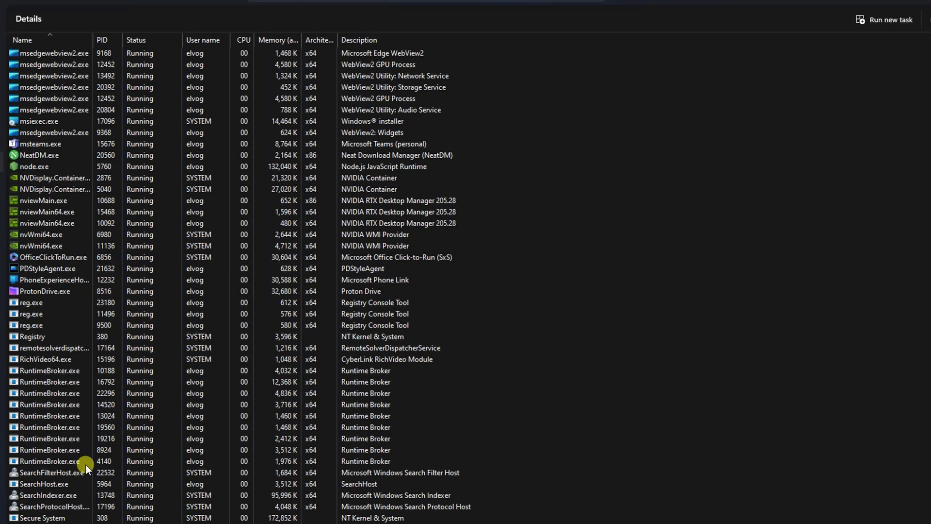
pyautogui.scroll(-8, 86, 465)
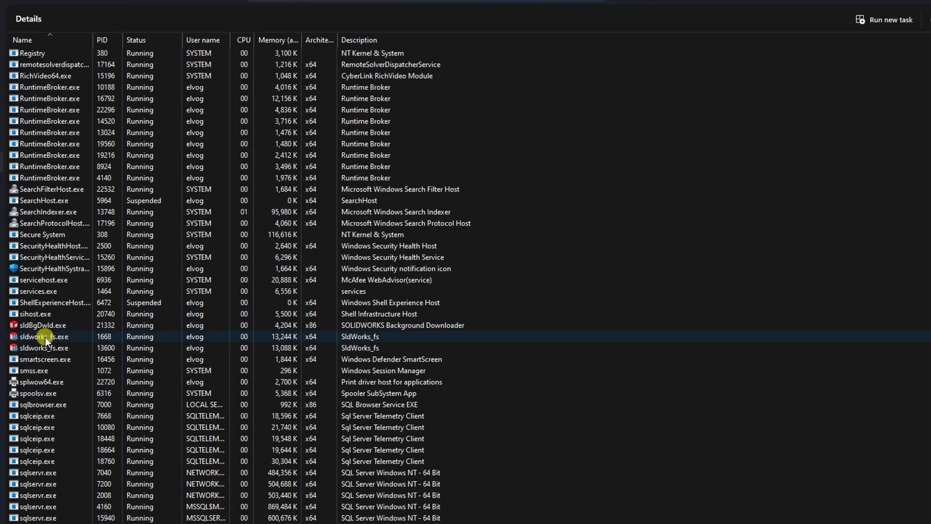
pyautogui.rightClick(45, 336)
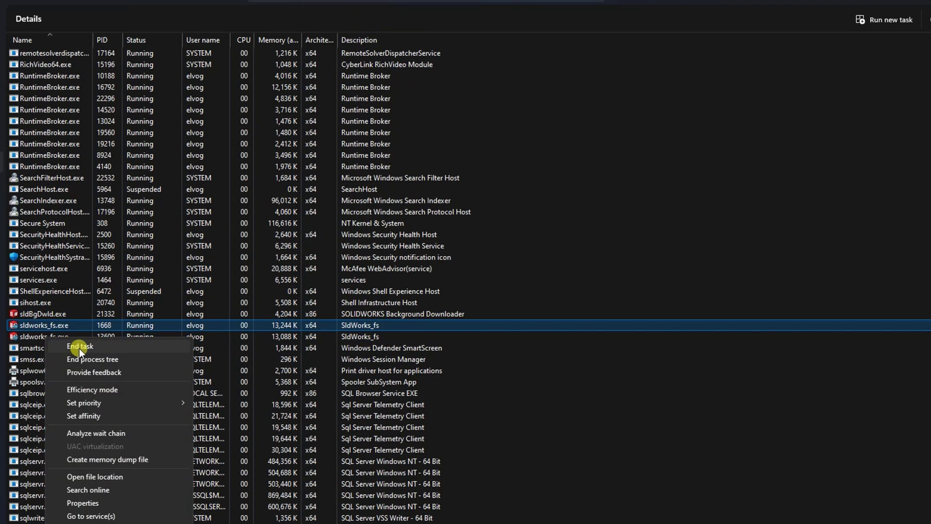
pyautogui.click(79, 348)
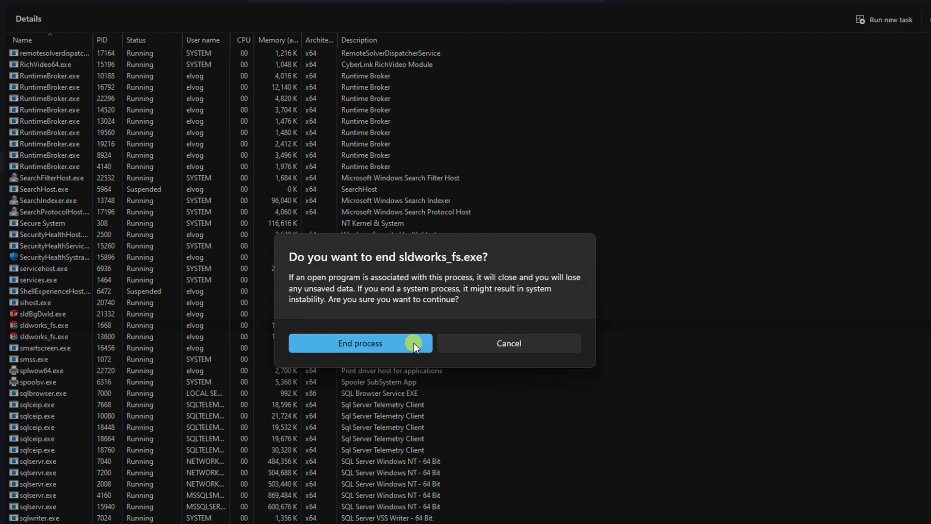
pyautogui.click(374, 342)
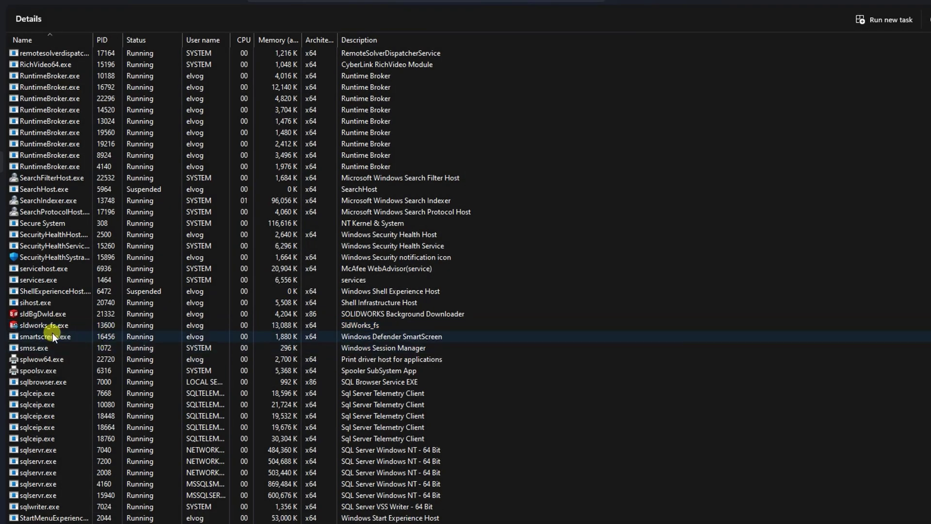
pyautogui.rightClick(52, 328)
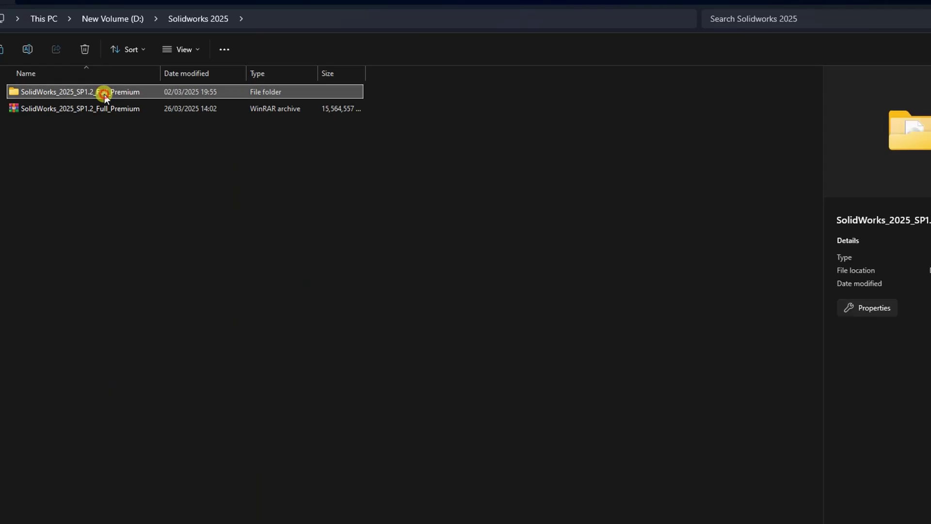
# - Select all nine folders in the Crack\SOLIDWORKS Corp folder
pyautogui.doubleClick(104, 95)
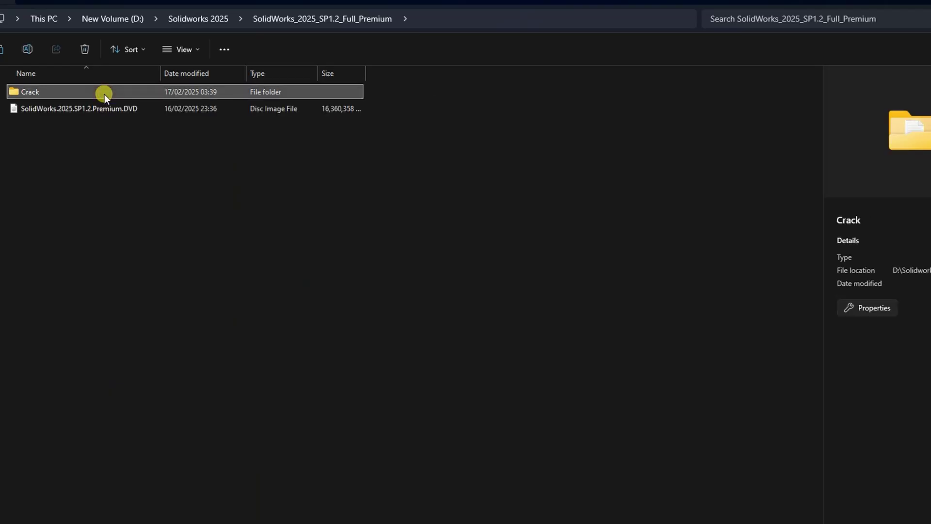
pyautogui.doubleClick(104, 94)
pyautogui.click(77, 92)
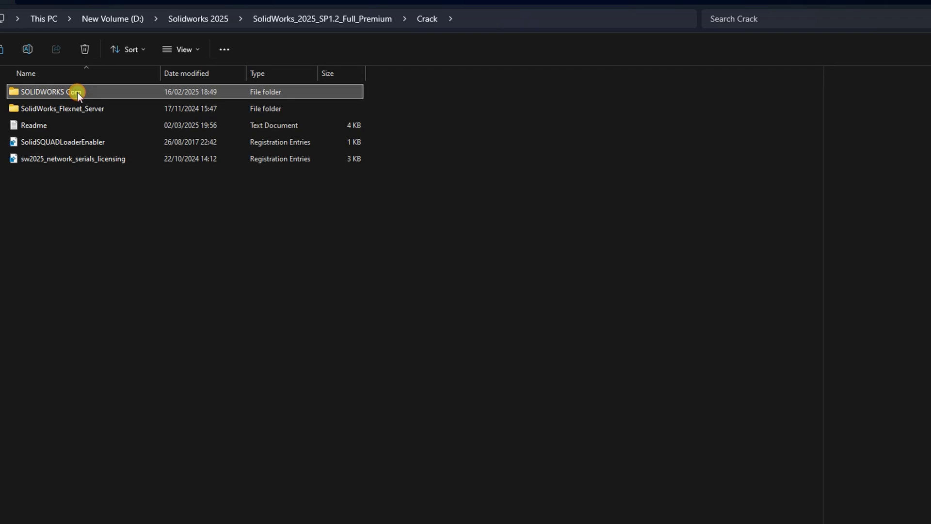
pyautogui.doubleClick(77, 92)
pyautogui.moveTo(175, 275); pyautogui.dragTo(195, 73)
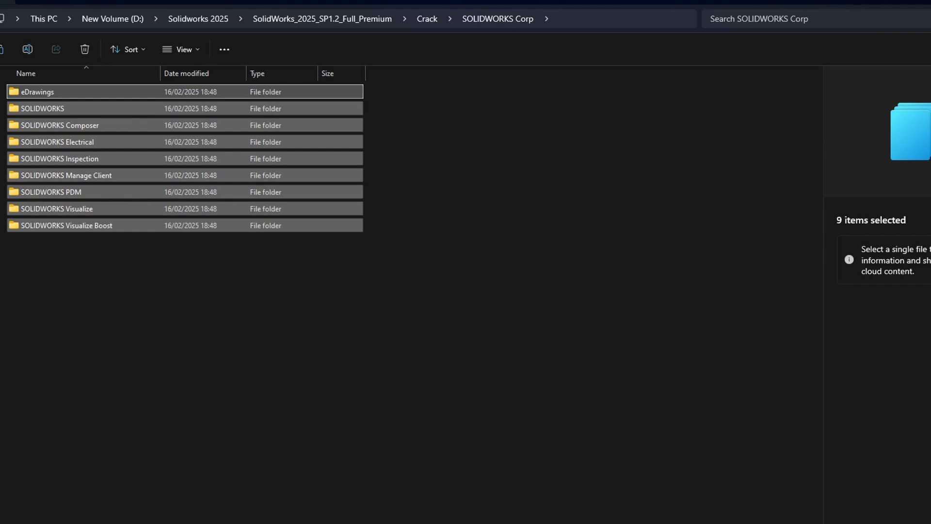
# - Paste the folders into D:\Program files\SOLIDWORKS Corp, replacing the existing files
pyautogui.click(112, 18)
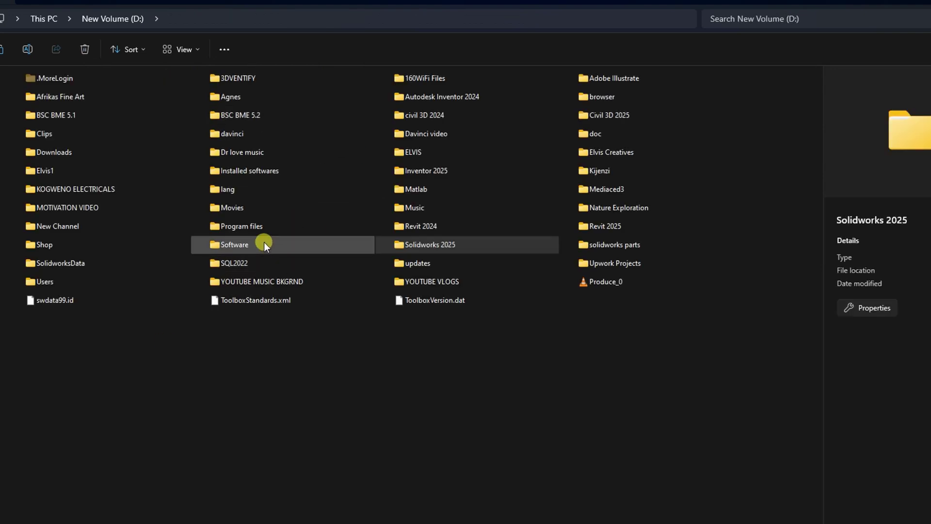
pyautogui.doubleClick(258, 226)
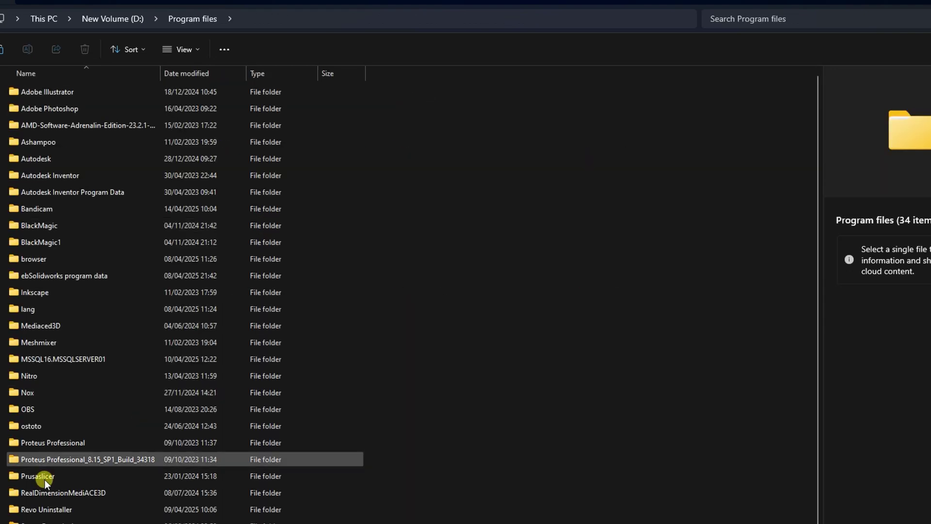
pyautogui.scroll(-1, 49, 485)
pyautogui.click(76, 515)
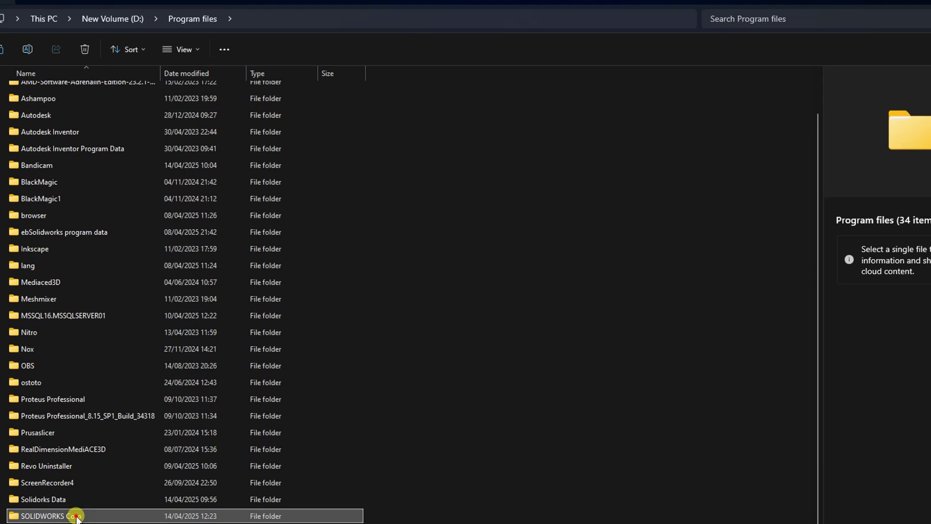
pyautogui.doubleClick(77, 516)
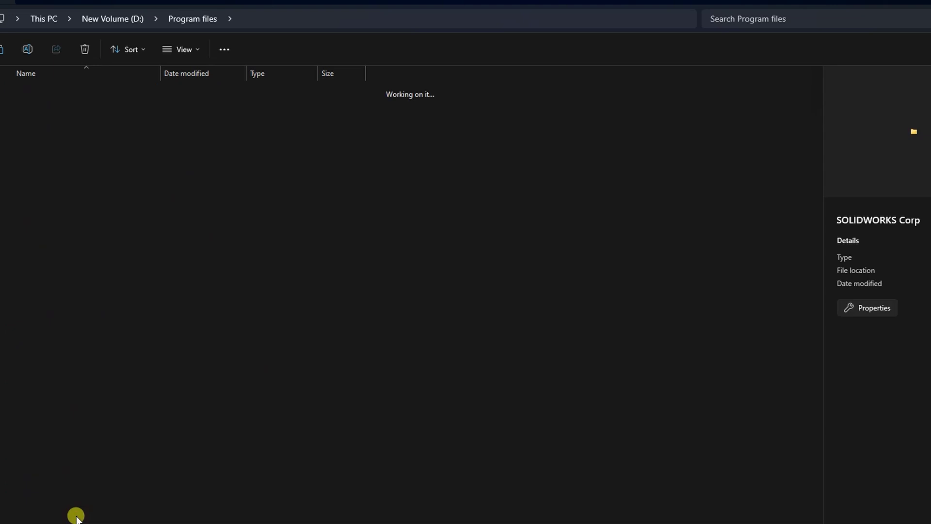
pyautogui.rightClick(314, 330)
pyautogui.click(329, 347)
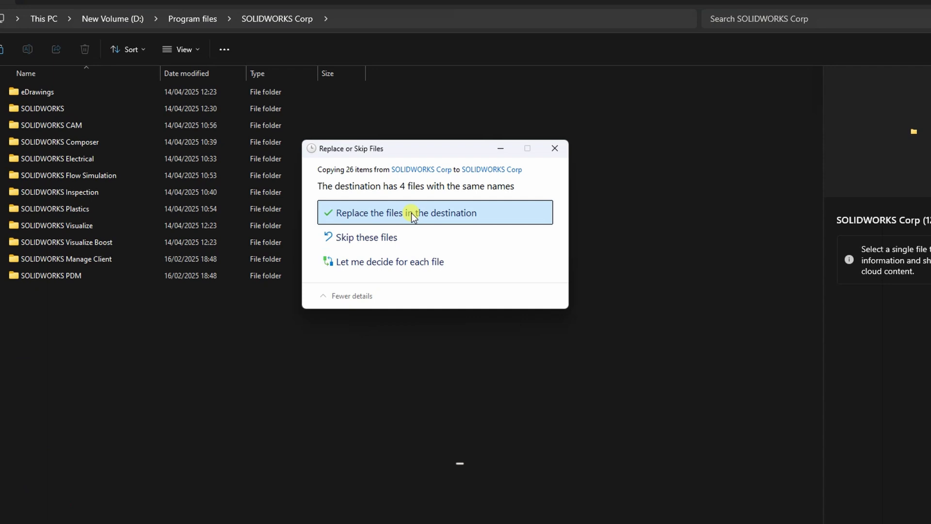
pyautogui.click(411, 214)
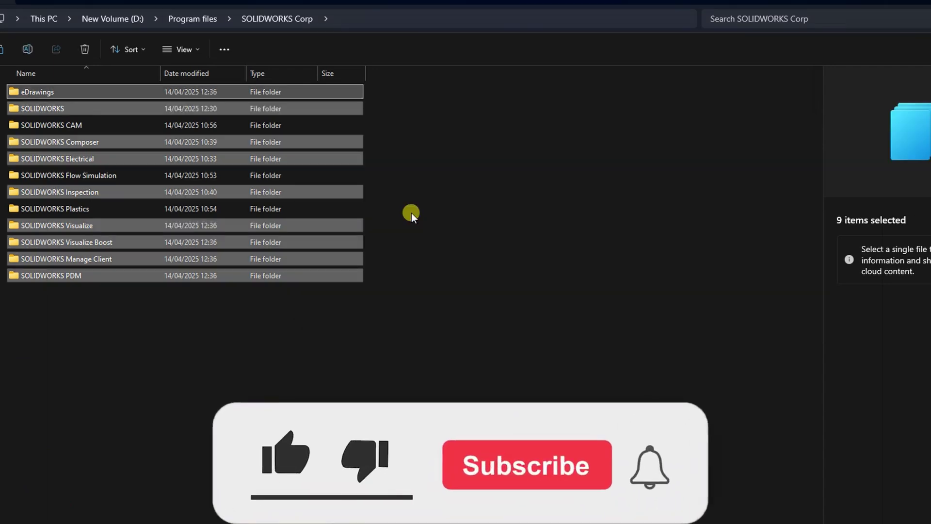
pyautogui.click(521, 205)
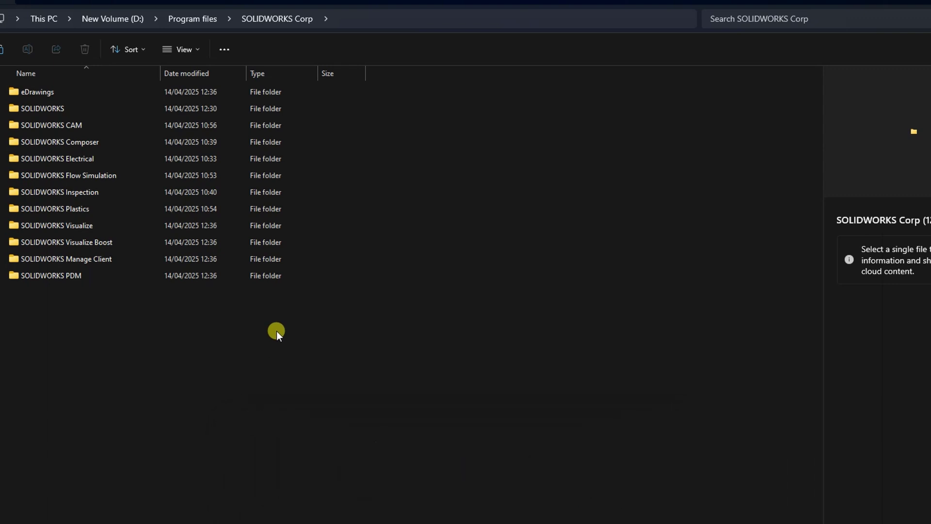
# - Rename StoredProcs.dll in the SOLIDWORKS PDM folder to StoredProcs.bak
pyautogui.doubleClick(93, 275)
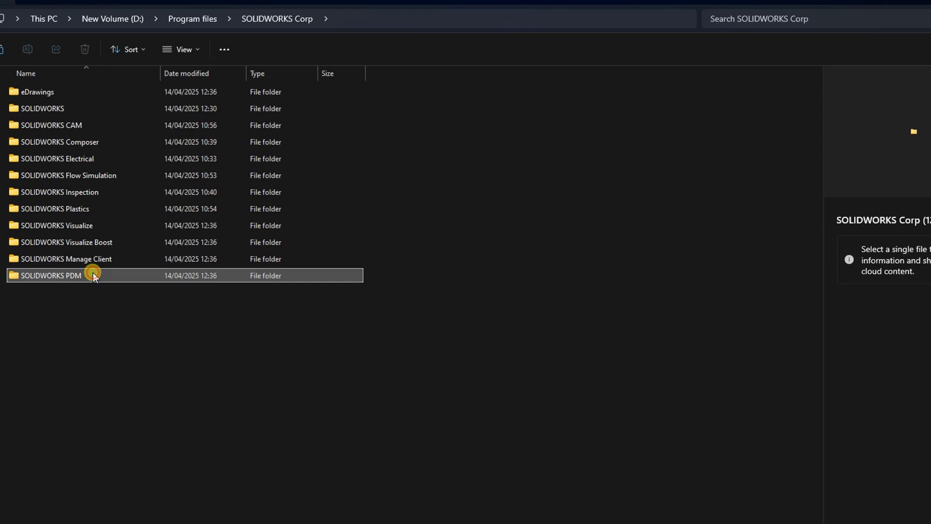
pyautogui.click(81, 92)
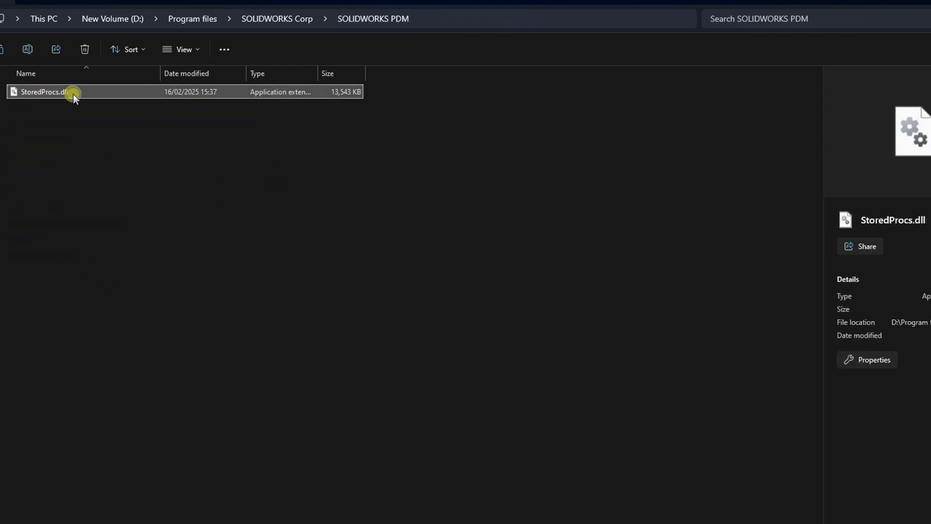
pyautogui.rightClick(73, 94)
pyautogui.click(131, 109)
pyautogui.click(72, 92)
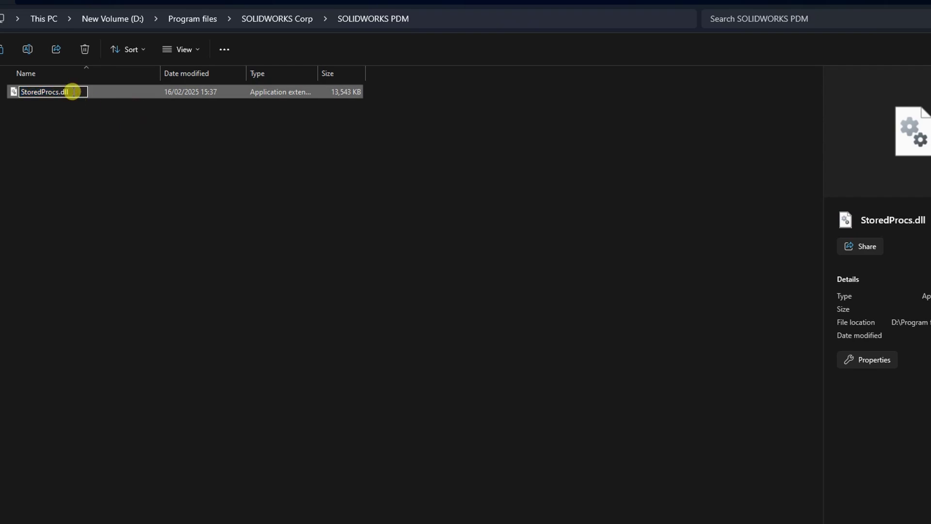
pyautogui.press('BackSpace')
pyautogui.press('BackSpace')
pyautogui.press('BackSpace')
pyautogui.write('bak')
pyautogui.press('Return')
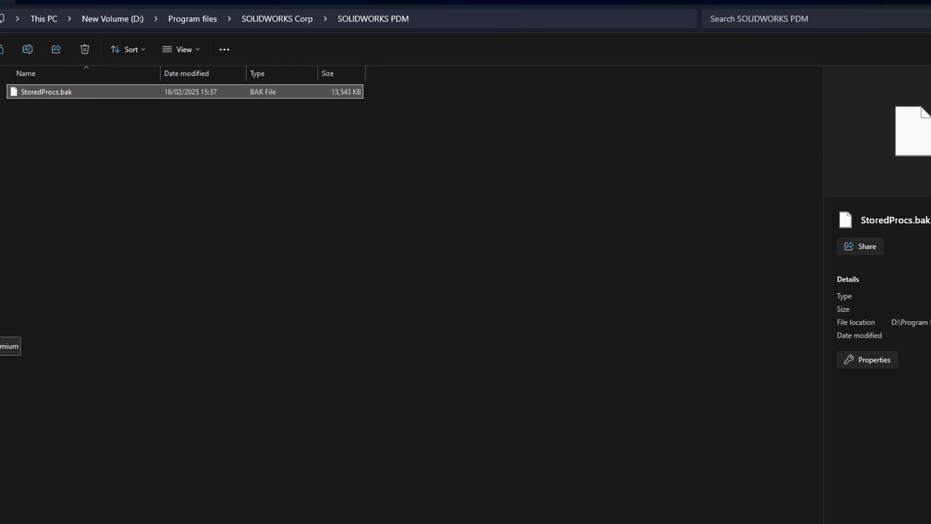
# - Go back to the SolidWorks_2025_SP1.2_Full_Premium folder and open its Crack folder
pyautogui.click(2, 340)
pyautogui.click(54, 90)
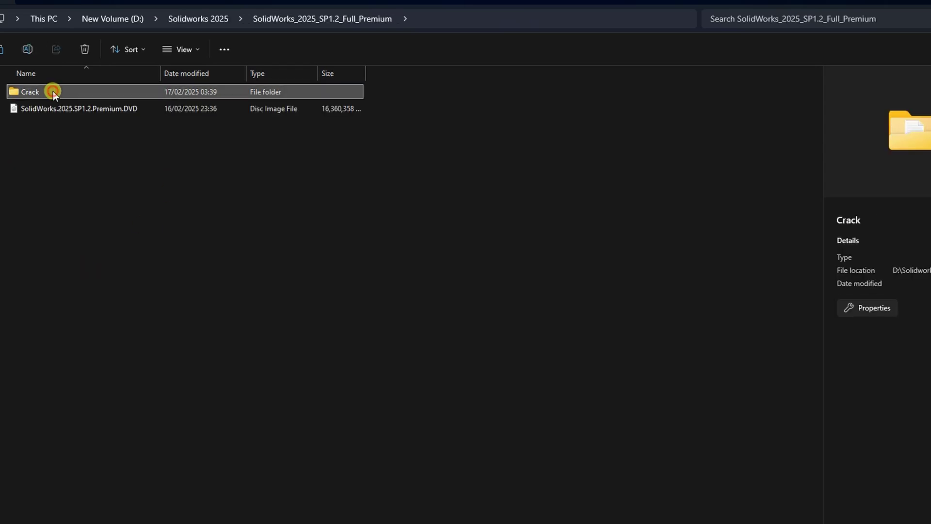
pyautogui.doubleClick(53, 91)
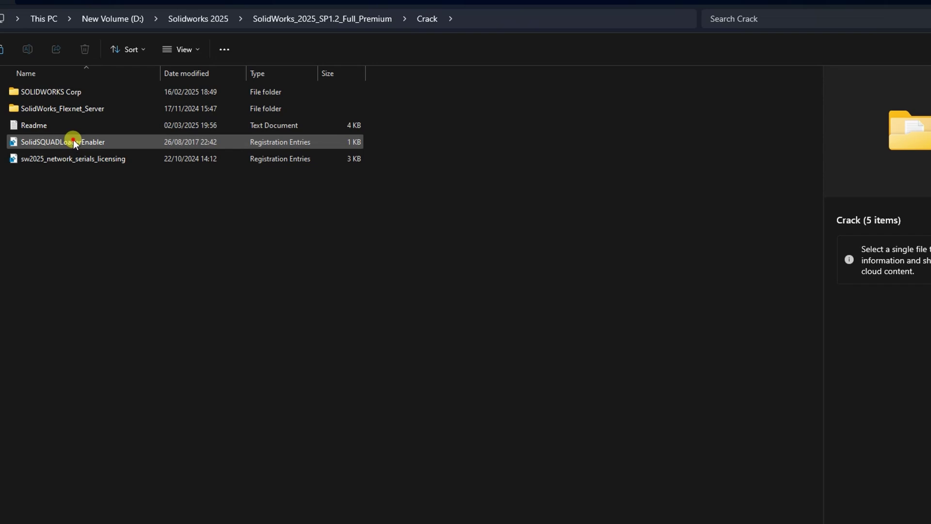
# - Merge the SolidSQUADLoaderEnabler registry file into the registry and confirm the success message
pyautogui.click(73, 142)
pyautogui.rightClick(74, 140)
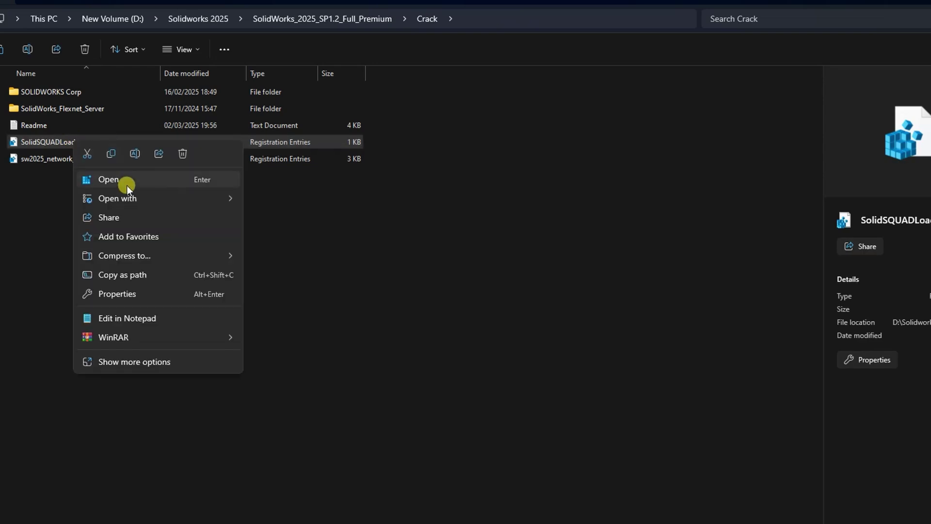
pyautogui.click(113, 180)
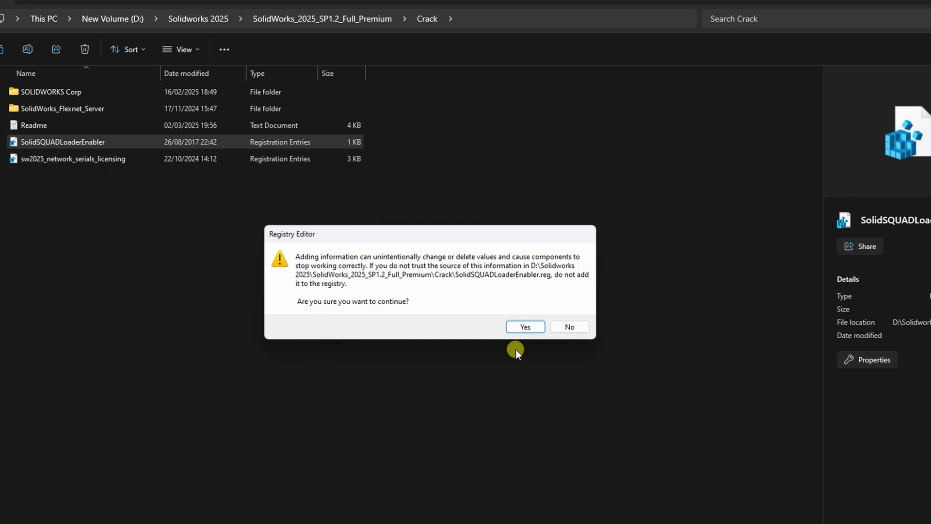
pyautogui.click(525, 327)
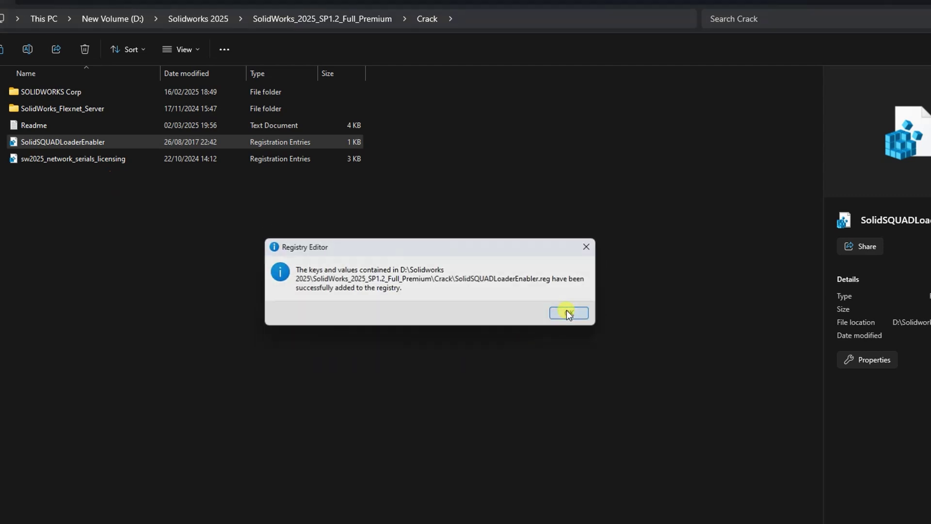
pyautogui.click(567, 310)
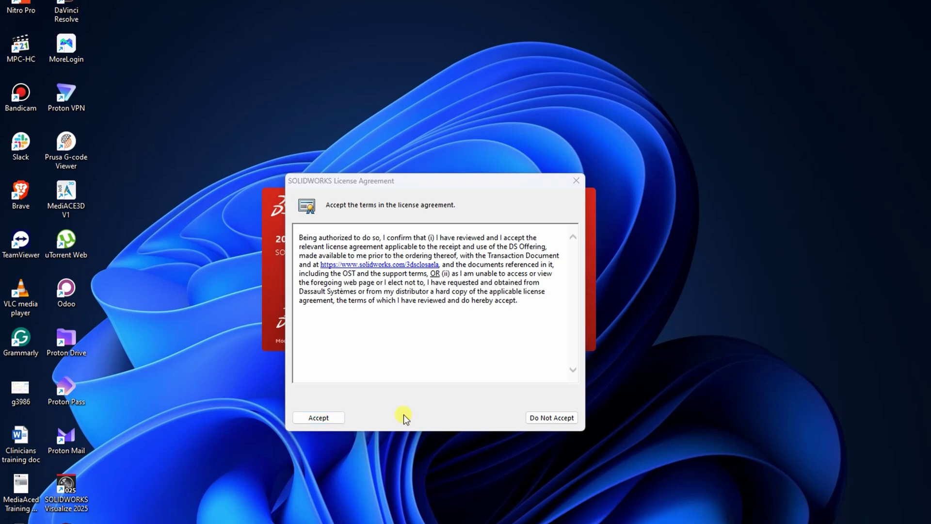
# - Accept the SOLIDWORKS 2025 license agreement so the program finishes loading
pyautogui.click(320, 418)
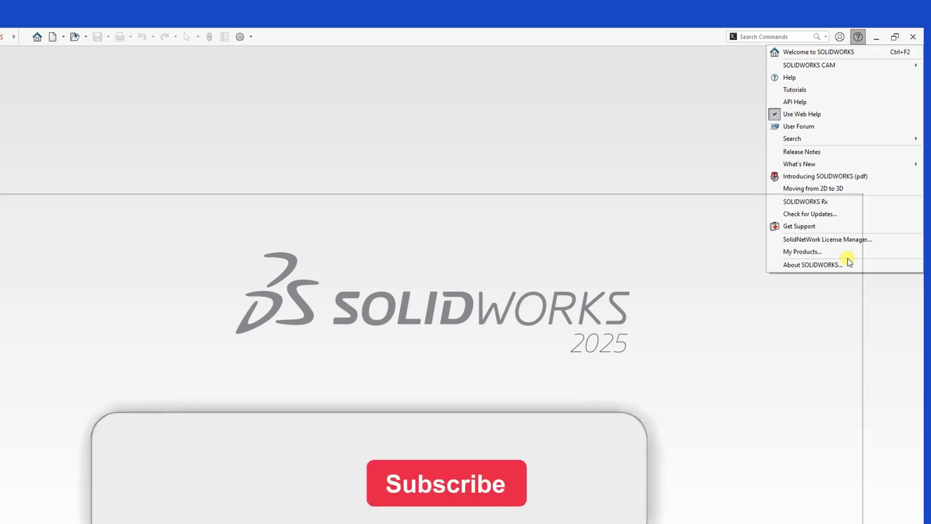
# - Bring up About SOLIDWORKS showing Premium 2025 SP1.2 and center the dialog on screen
pyautogui.click(834, 264)
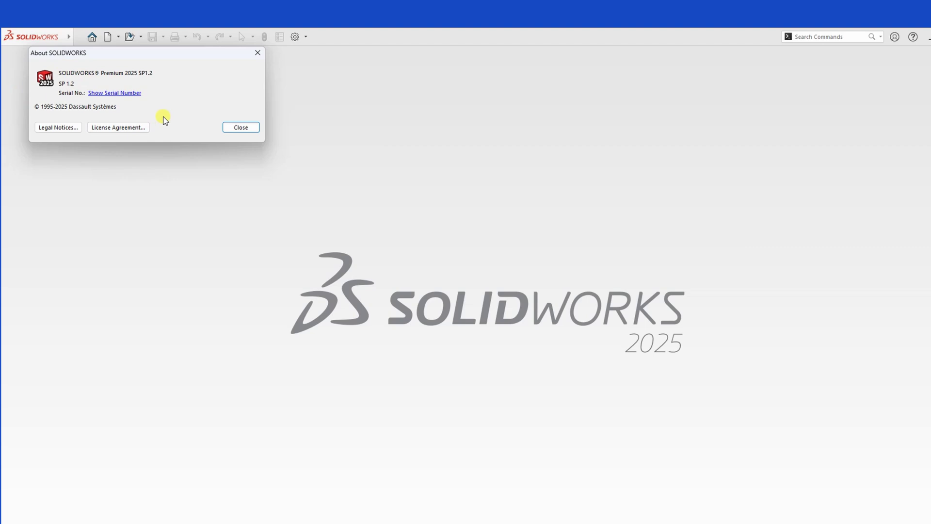
pyautogui.moveTo(137, 51); pyautogui.dragTo(561, 177)
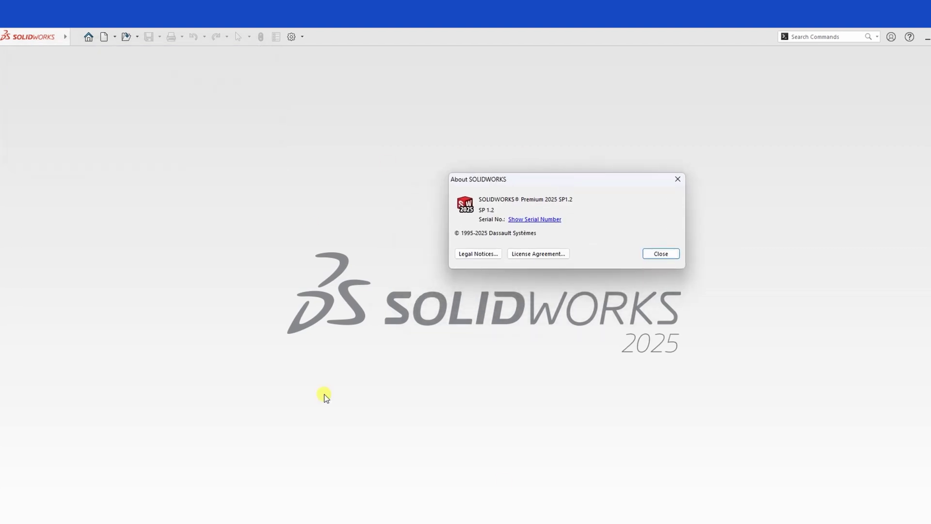